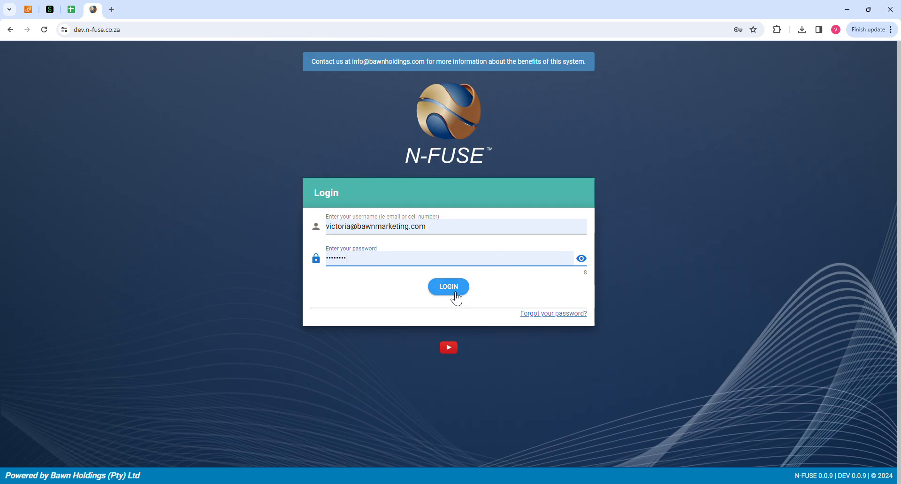
Sign in to N-FUSE and view the Transerve dashboard's restricted-access notice
click(454, 291)
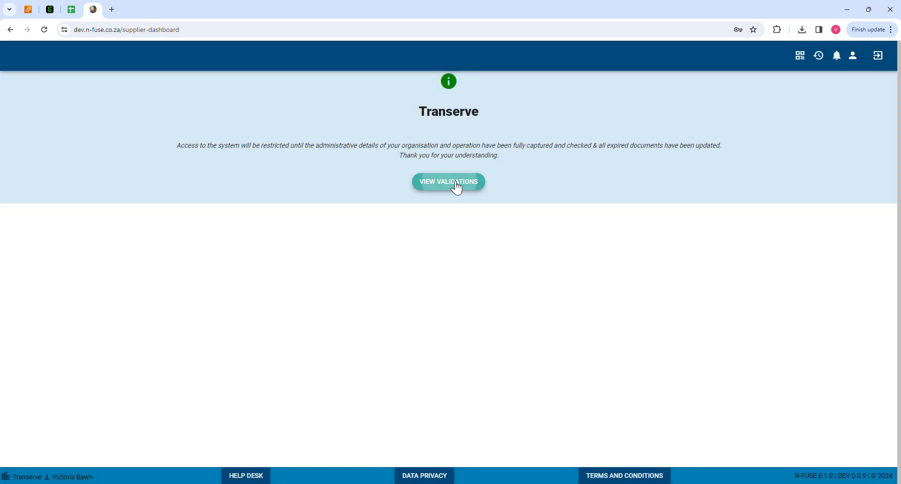
click(454, 184)
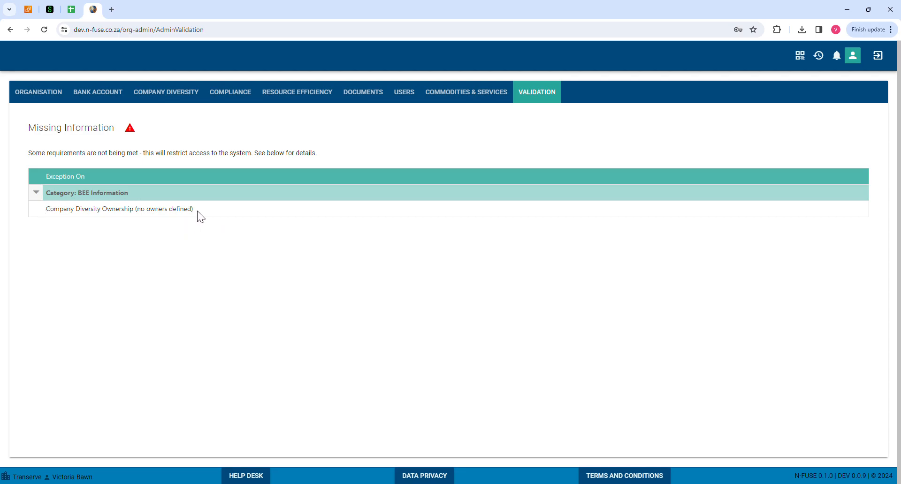
Review the missing Company Diversity Ownership requirement, then go to the Company Diversity page
drag(51, 214, 180, 215)
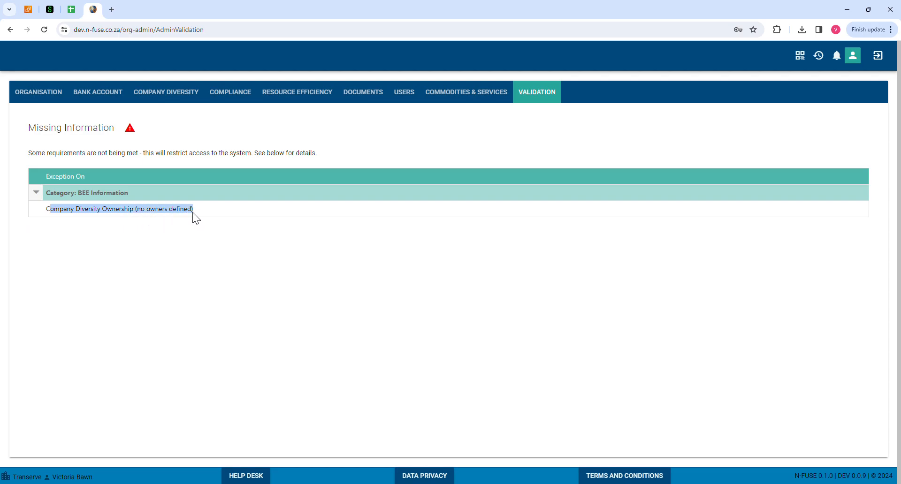
click(174, 93)
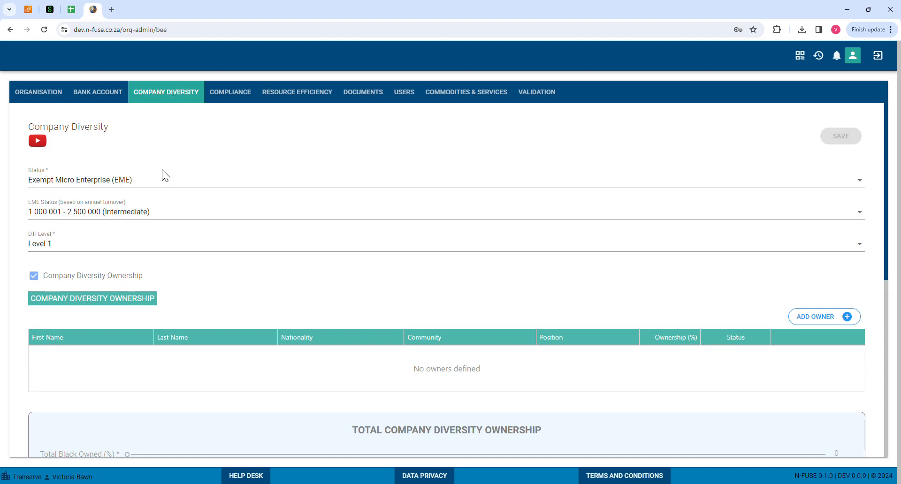
click(42, 186)
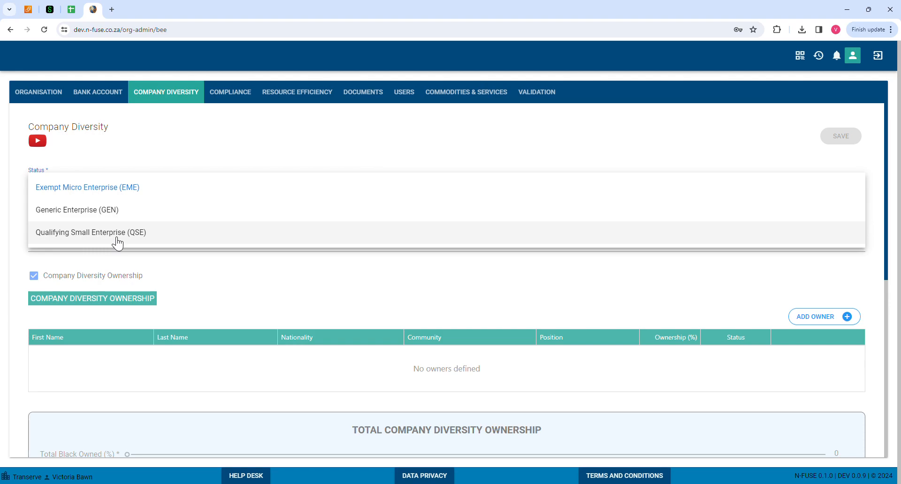
click(165, 147)
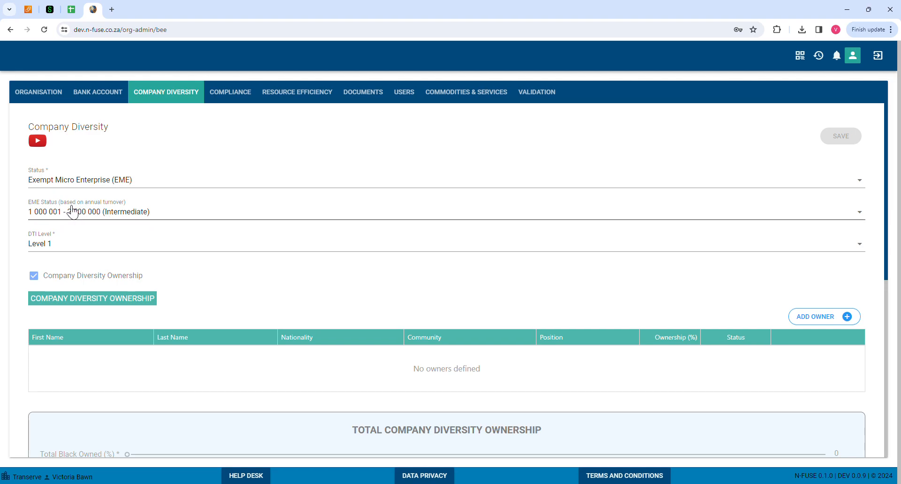
click(57, 183)
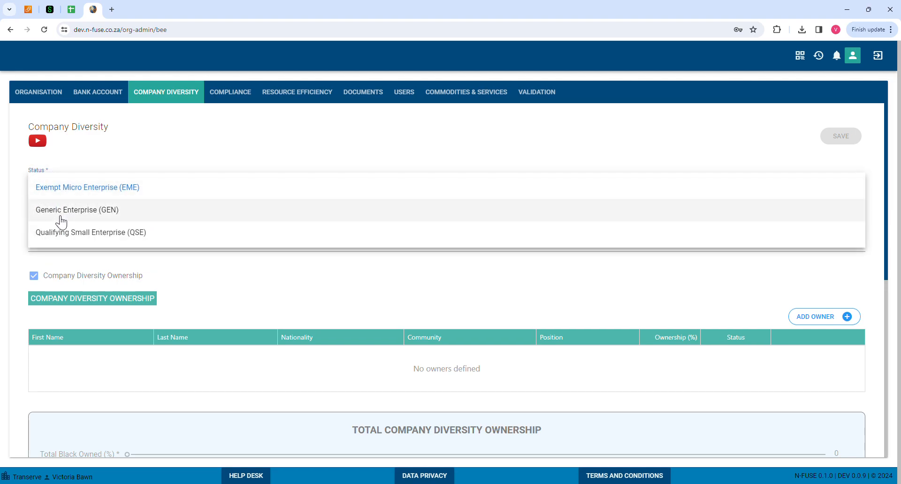
click(98, 196)
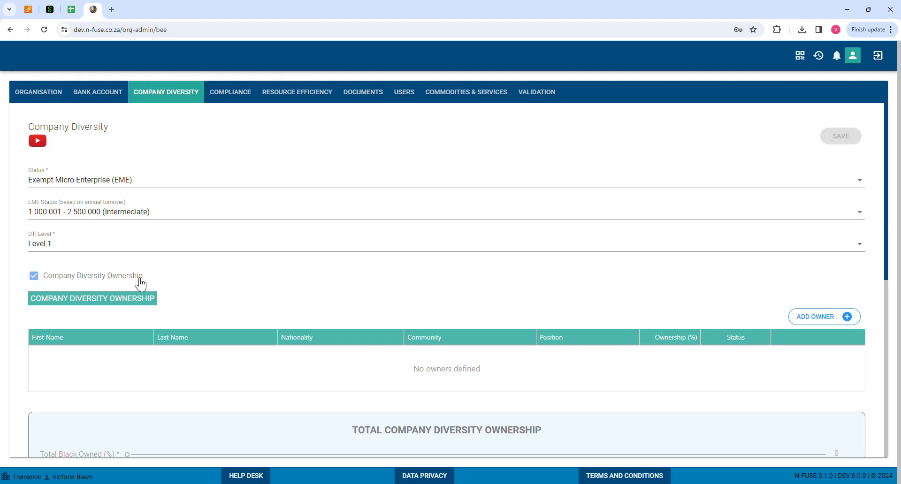
click(34, 276)
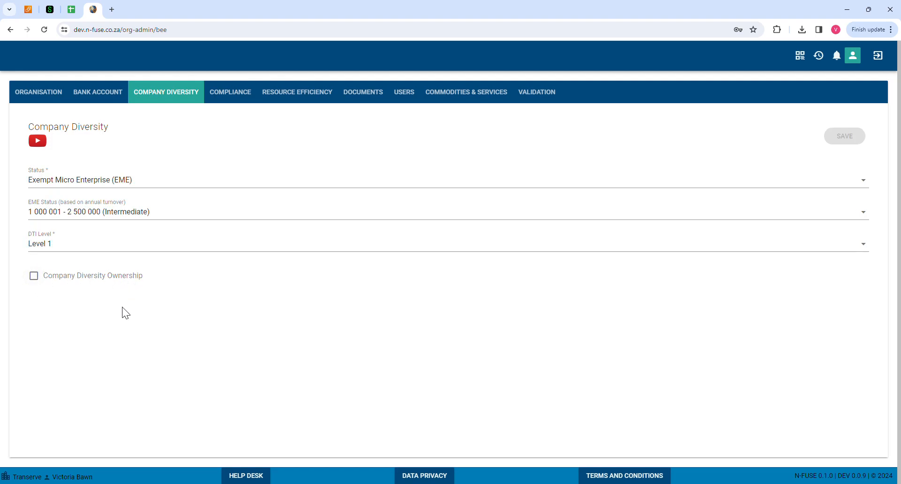
click(39, 280)
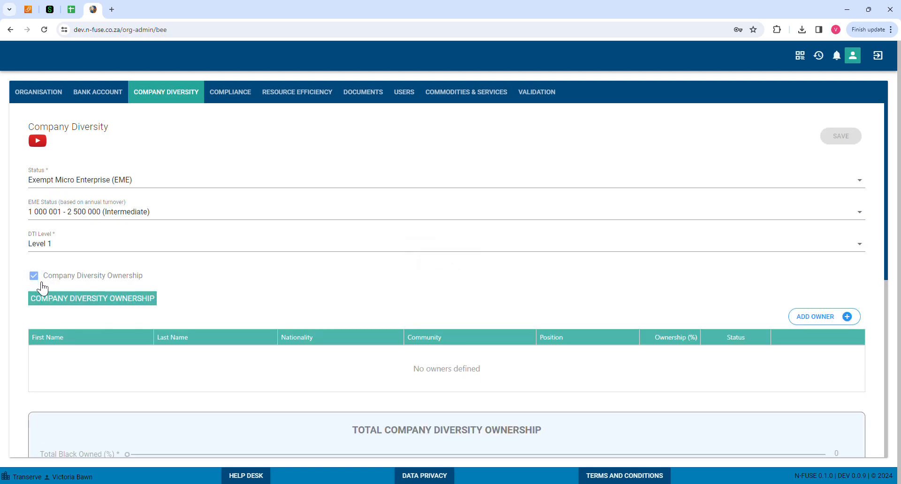
Add a new owner and enter the owner's first and last name
click(809, 318)
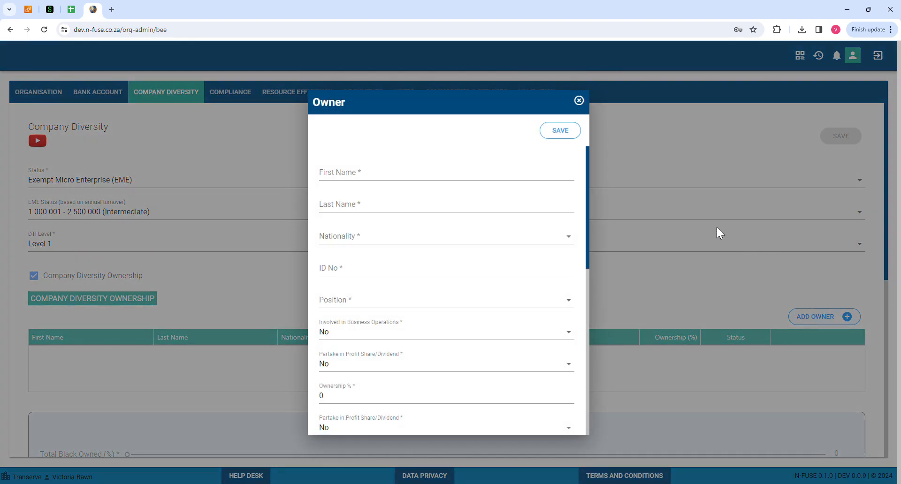
click(354, 178)
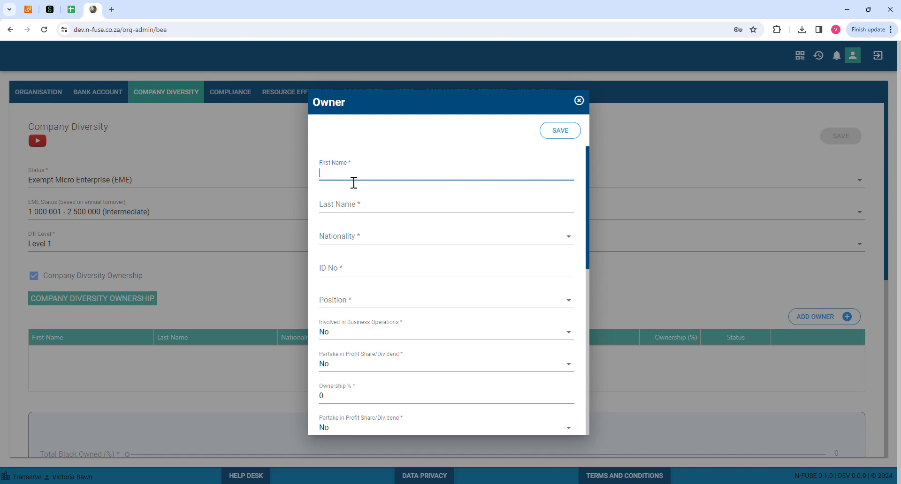
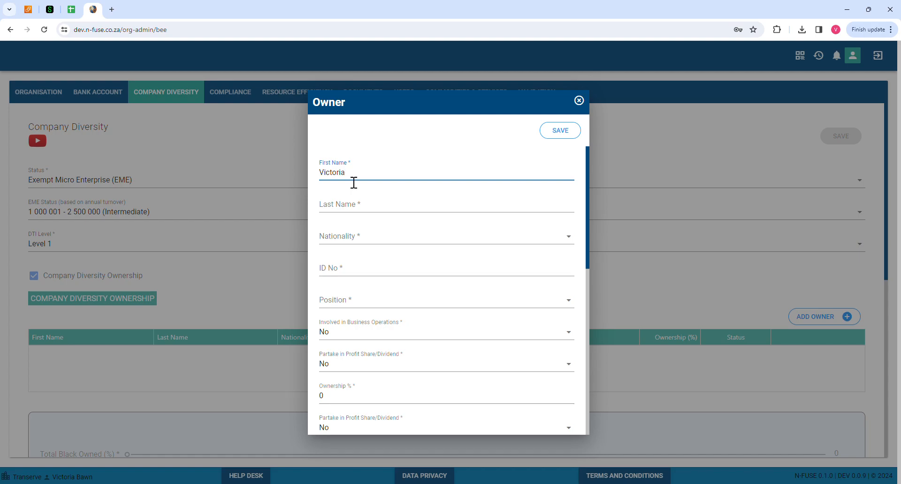
click(345, 214)
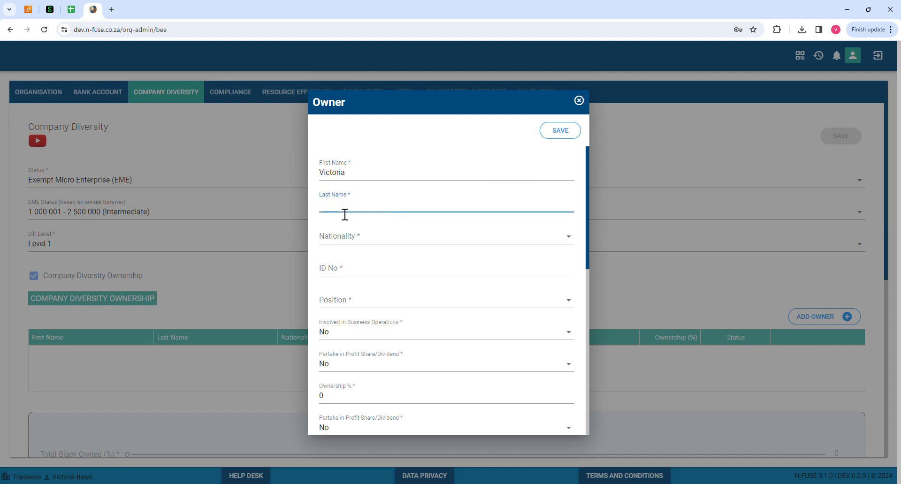
Set the owner's nationality to South Africa, enter the ID number, and set position CFO
click(367, 241)
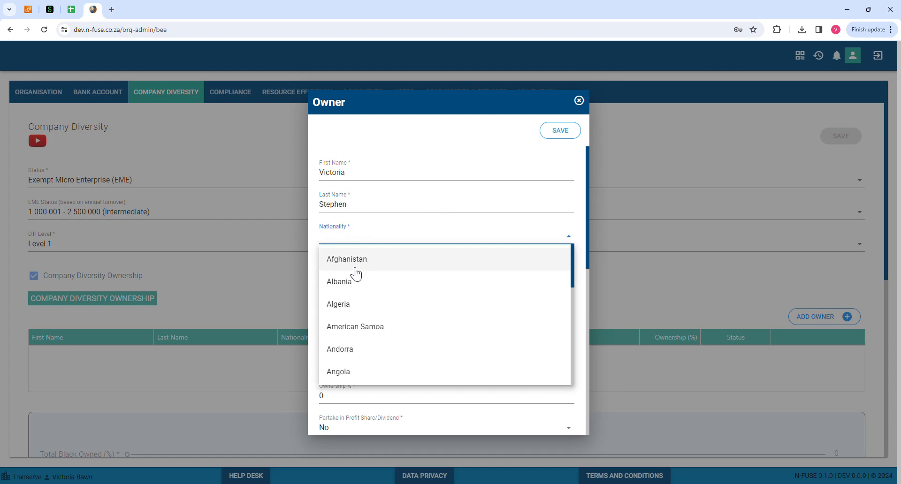
text(South)
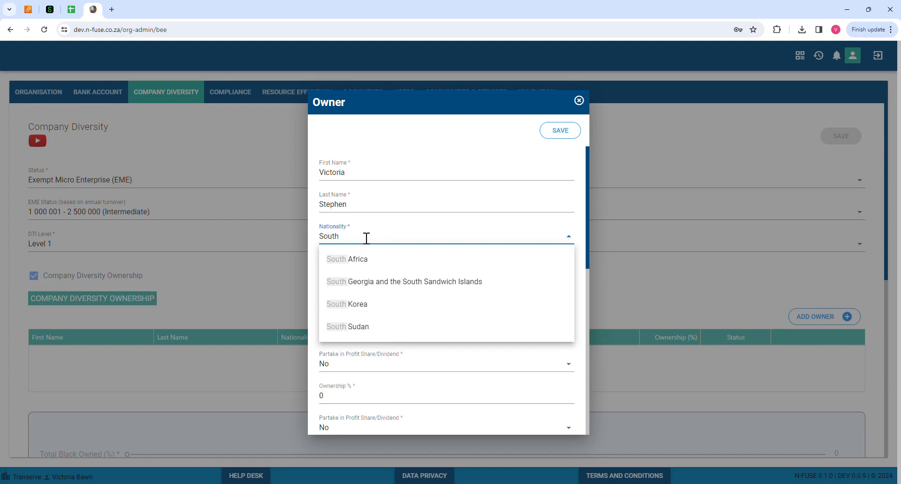
click(364, 261)
click(352, 280)
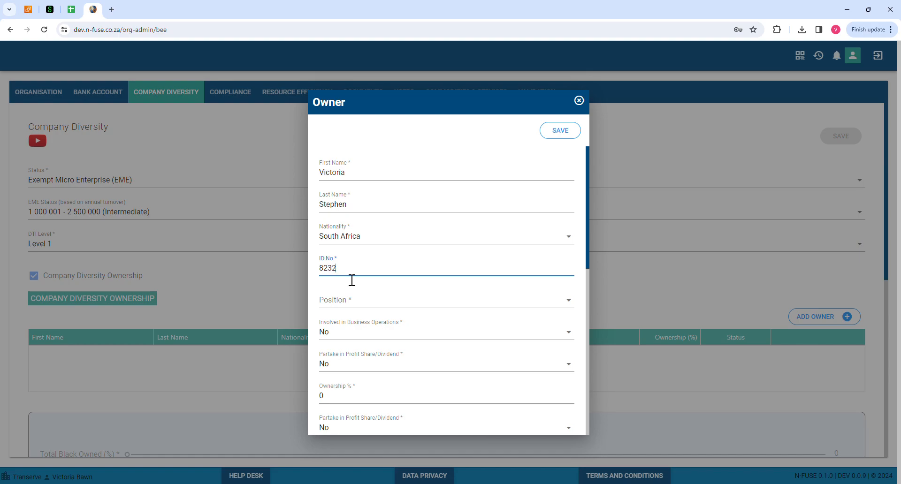
click(353, 305)
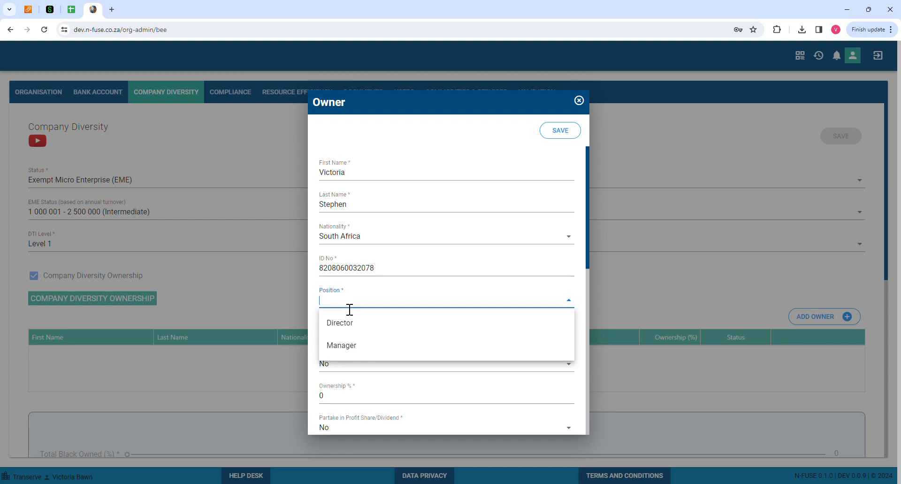
text(CFO)
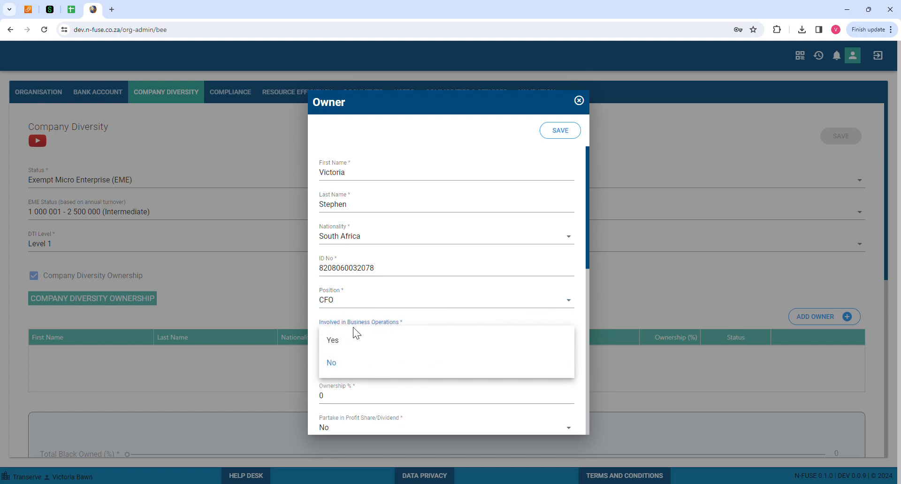
Mark the owner as involved in operations and sharing profits, with 51% ownership
click(351, 341)
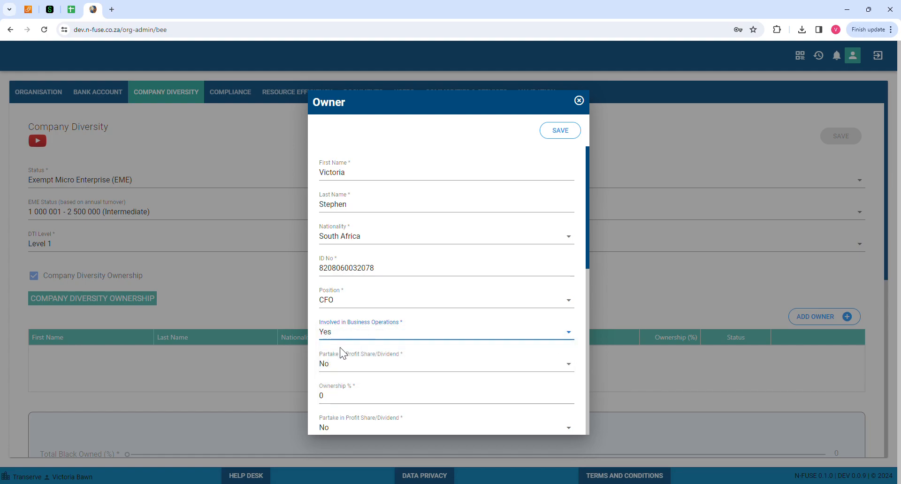
scroll(468, 348, down, 1)
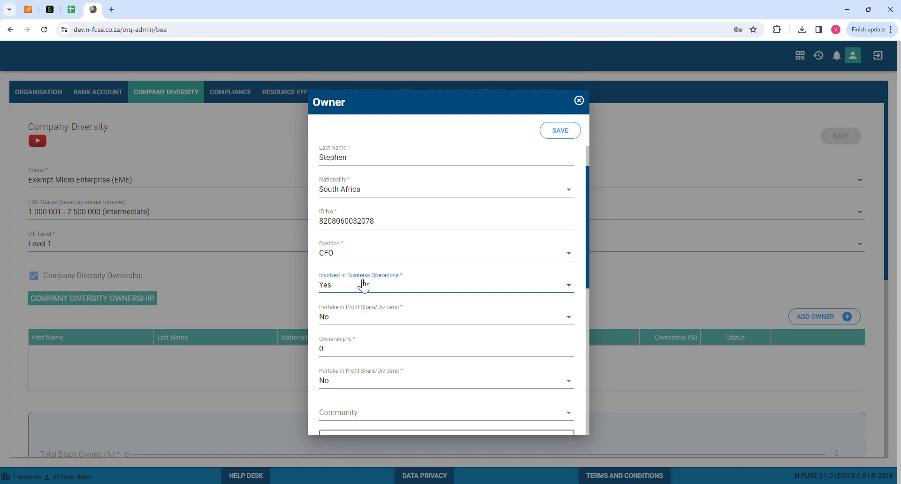
click(343, 312)
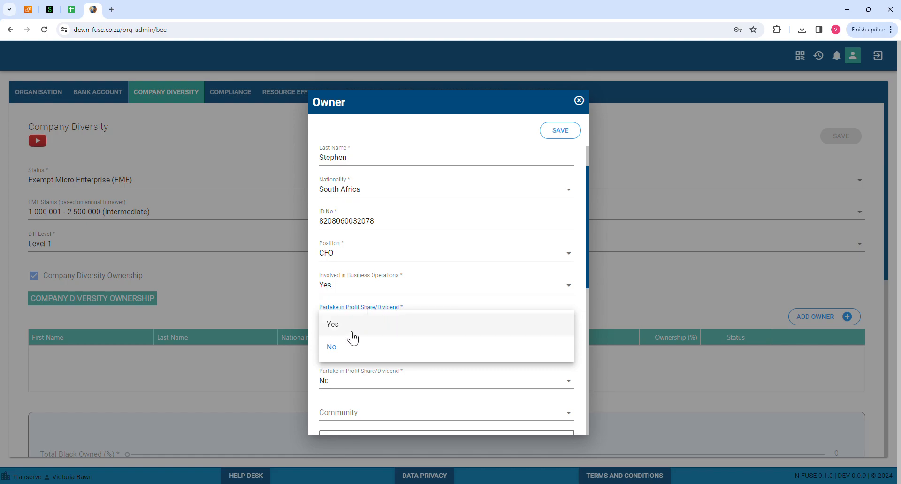
click(339, 330)
click(336, 357)
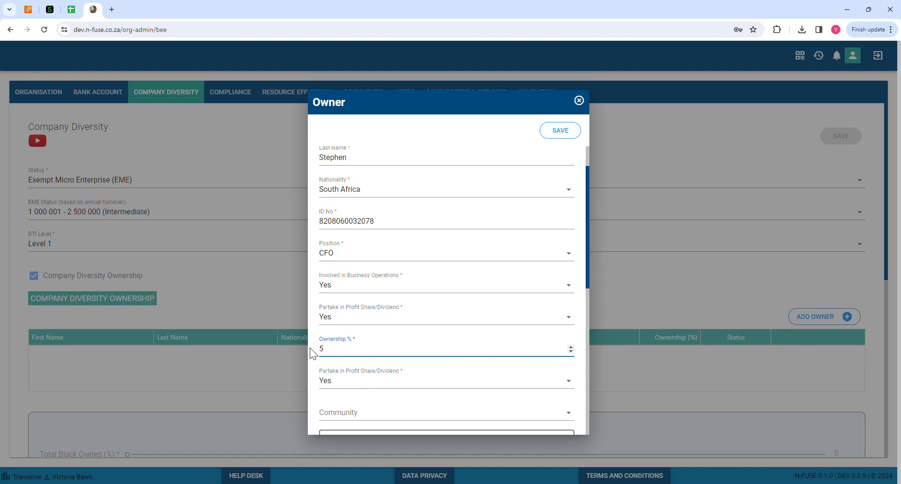
scroll(456, 353, down, 2)
Set the owner's community to Rustenburg and bring up the Residential Address form
click(512, 420)
drag(589, 278, 585, 342)
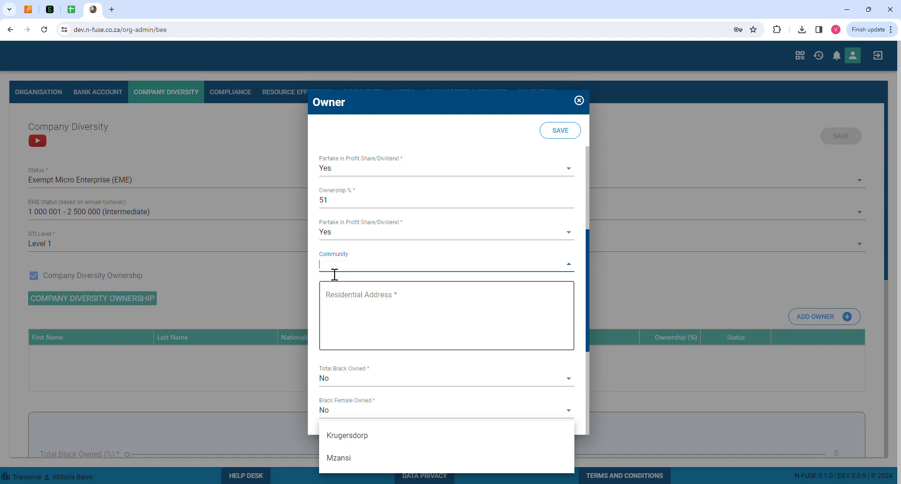
text(Rus)
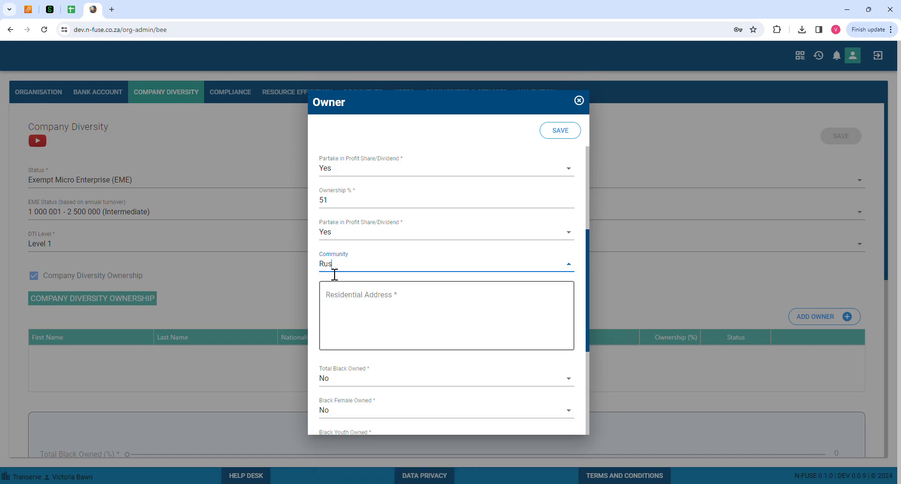
text(tenburg)
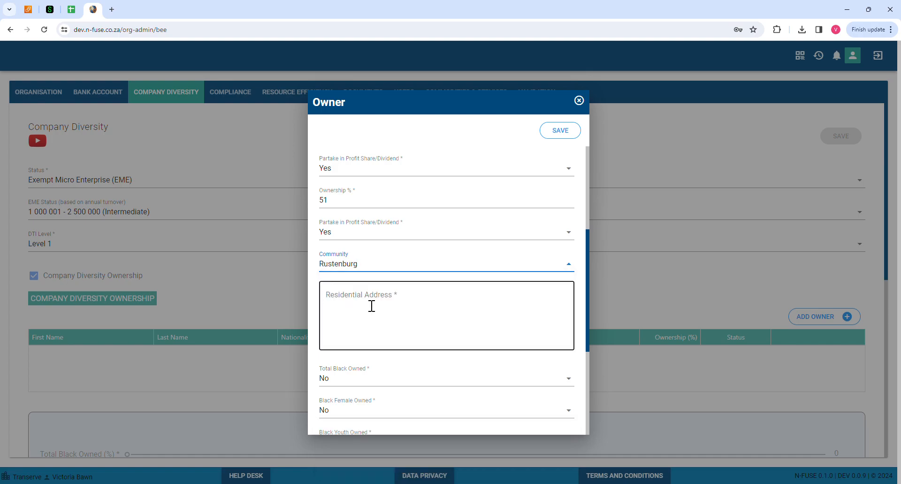
click(338, 302)
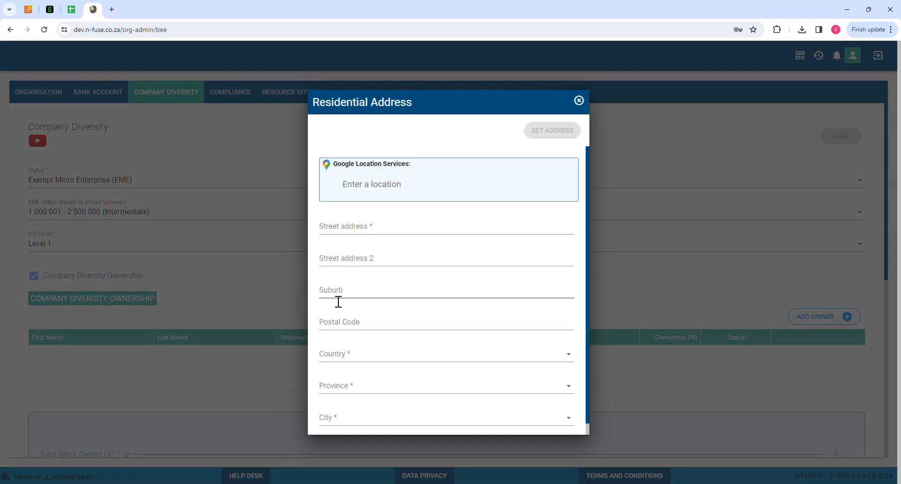
Enter the owner's street address, suburb and postal code
click(336, 227)
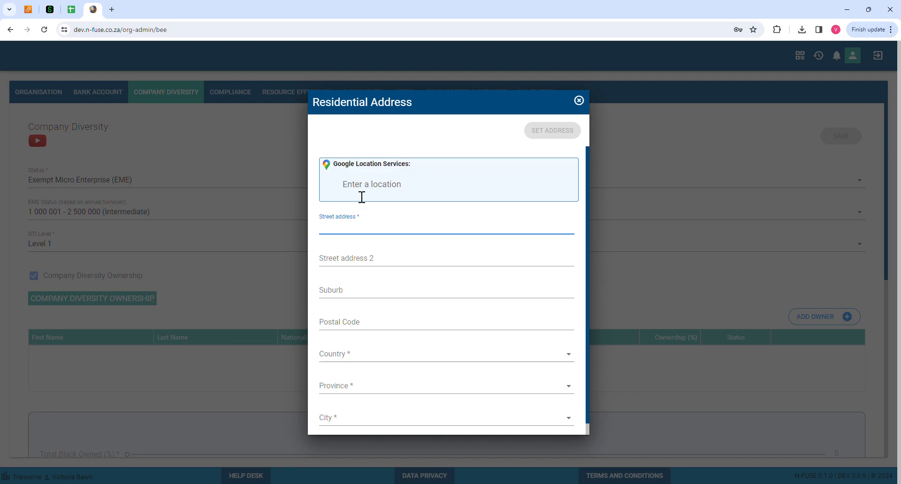
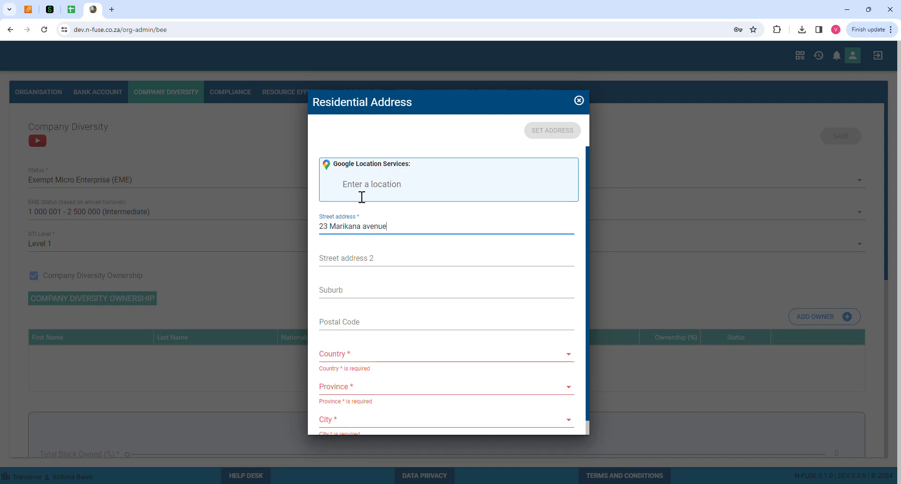
click(355, 301)
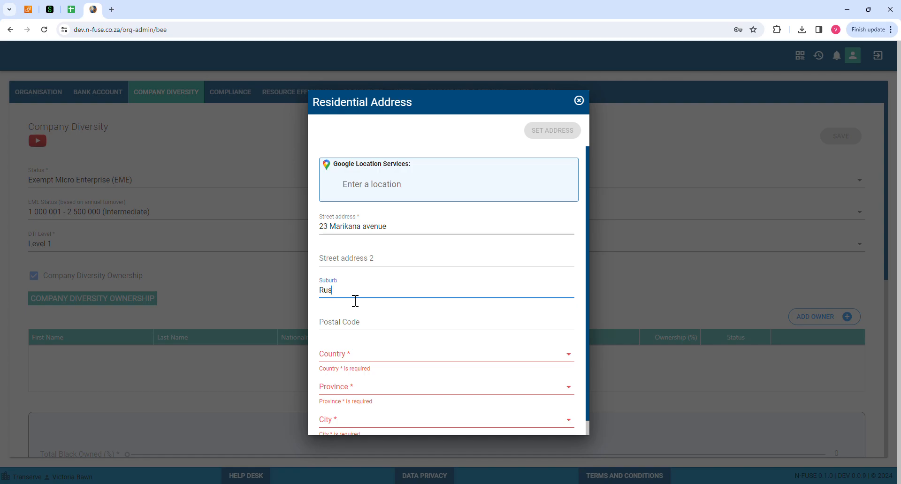
text(Rustenburg)
click(350, 327)
text(1739)
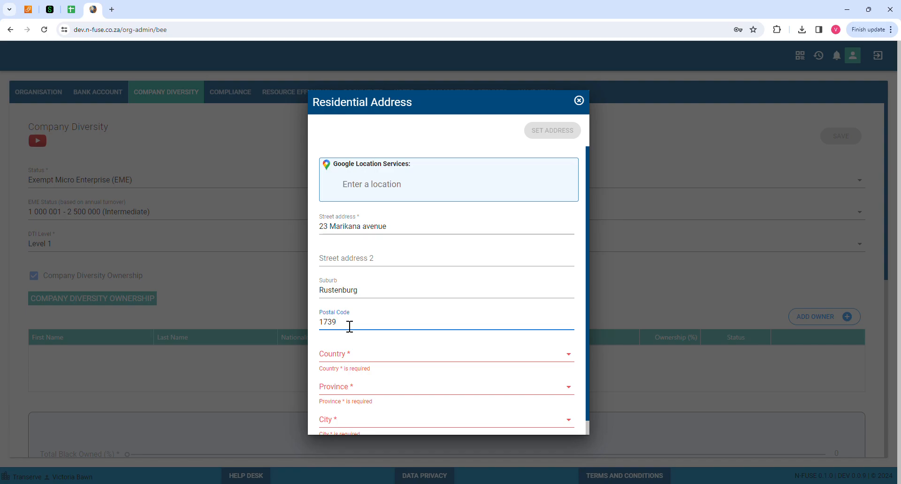
key(BackSpace)
key(BackSpace)
text(95)
Set the address country to South Africa, province North West, city Rustenburg, and apply it
click(359, 359)
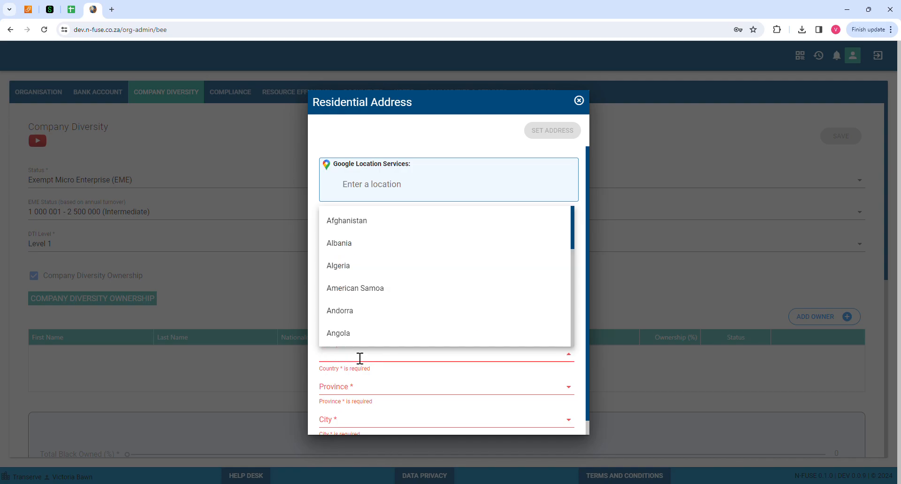
text(South Africa)
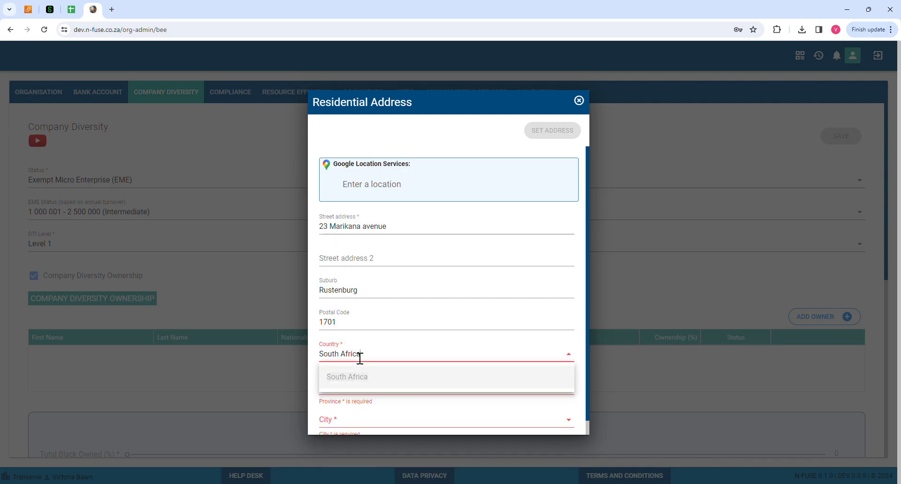
click(350, 406)
click(354, 363)
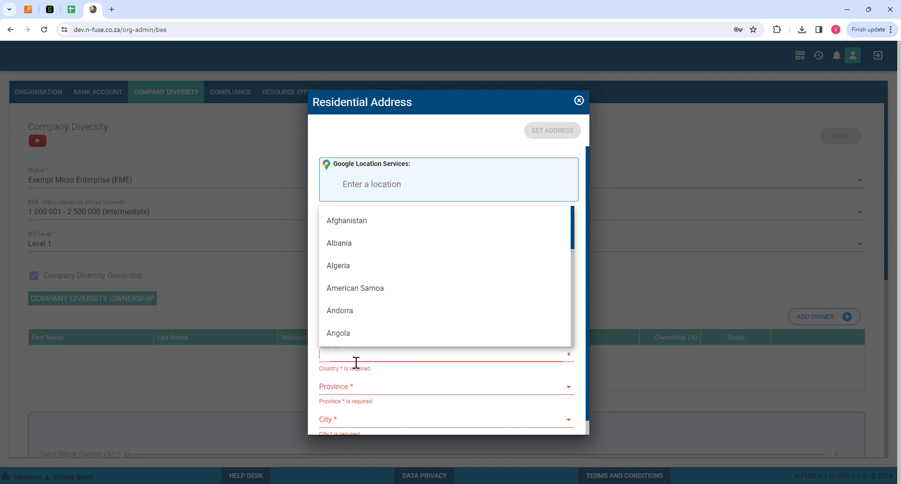
text(South)
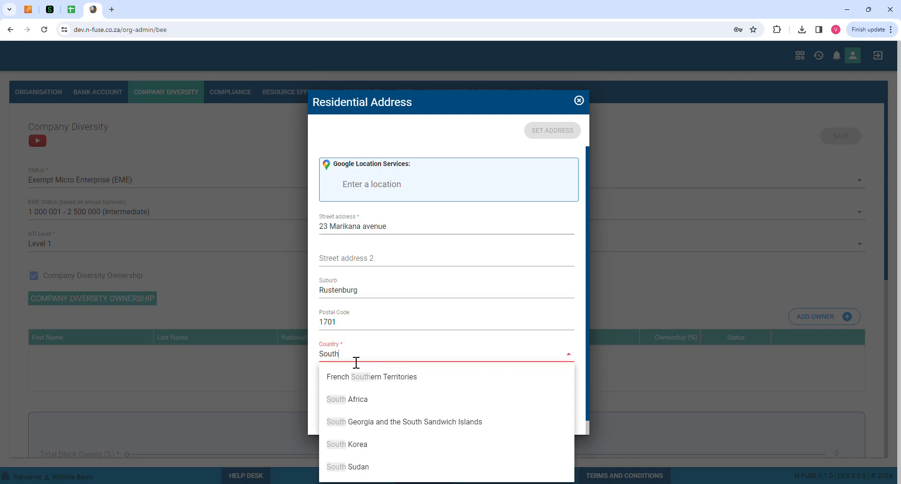
click(361, 400)
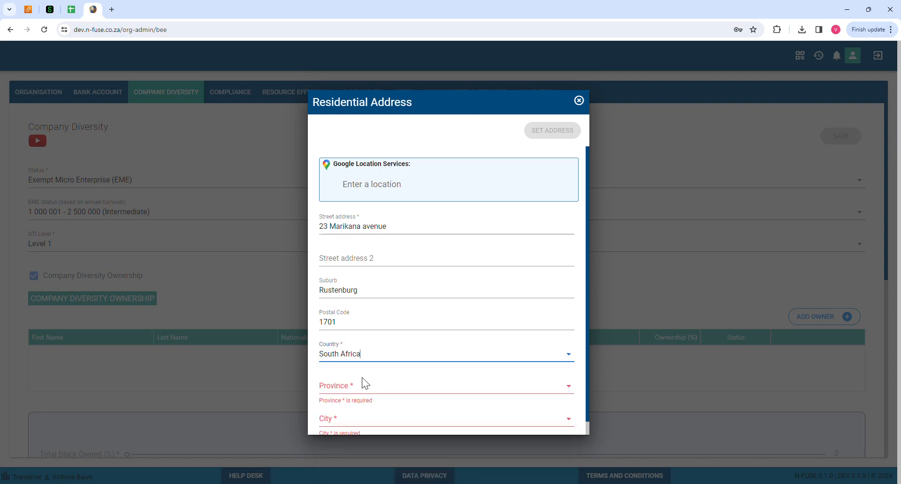
click(362, 389)
scroll(366, 337, down, 2)
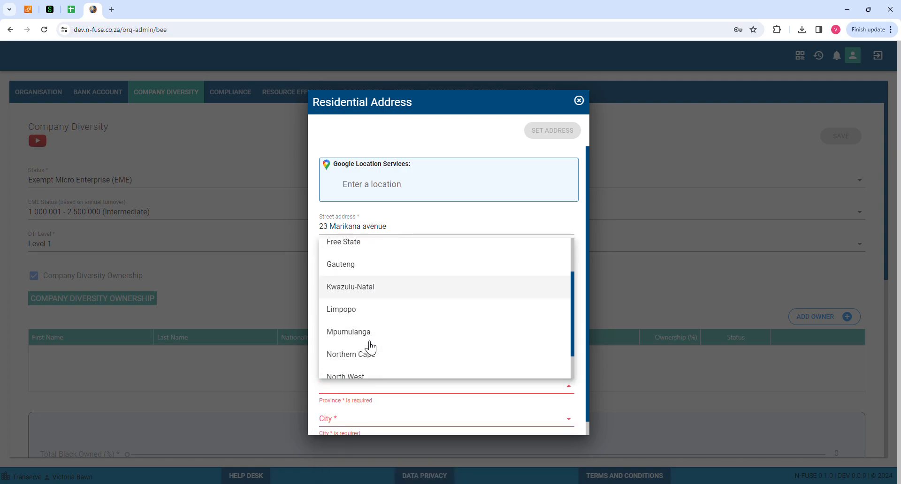
click(370, 347)
scroll(371, 403, down, 1)
click(357, 412)
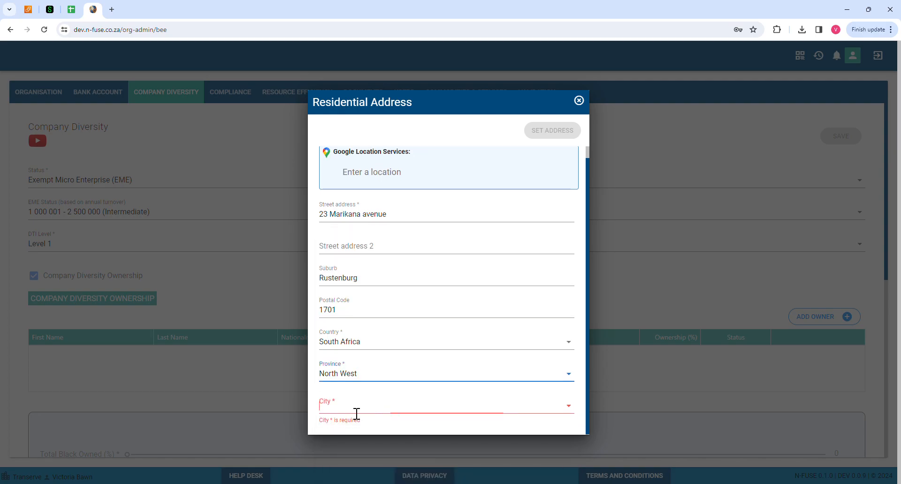
click(366, 342)
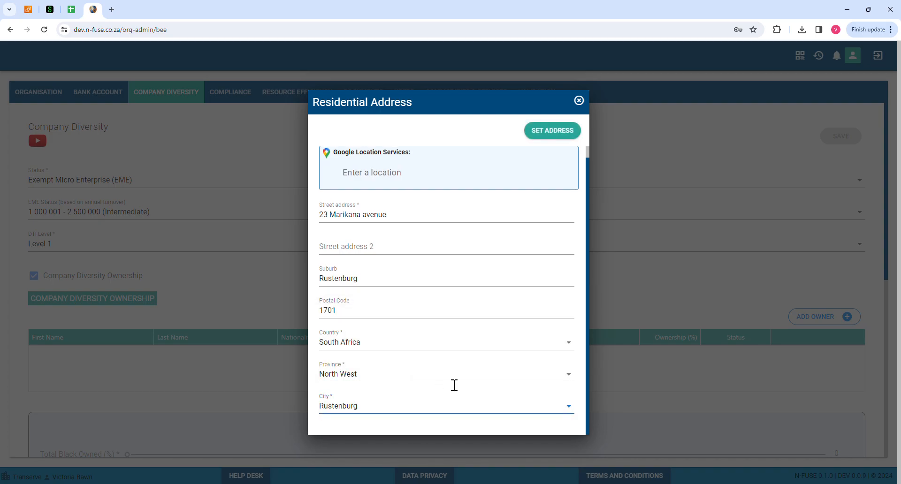
click(551, 131)
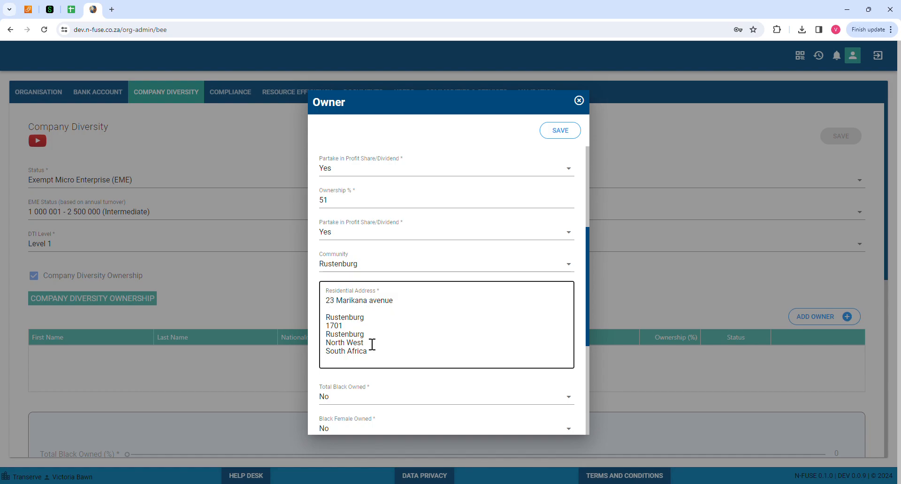
Mark the owner Total Black Owned and set Black Owned VR to Yes
scroll(414, 224, down, 3)
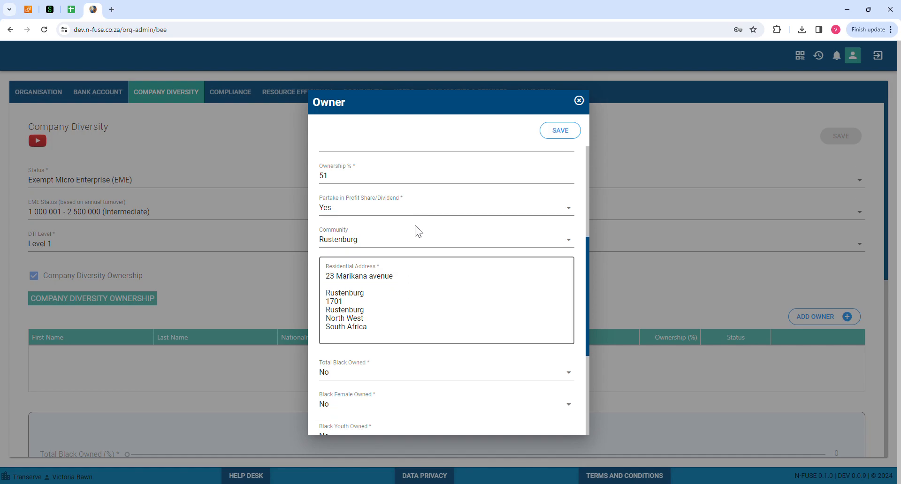
scroll(423, 234, up, 4)
scroll(423, 233, up, 4)
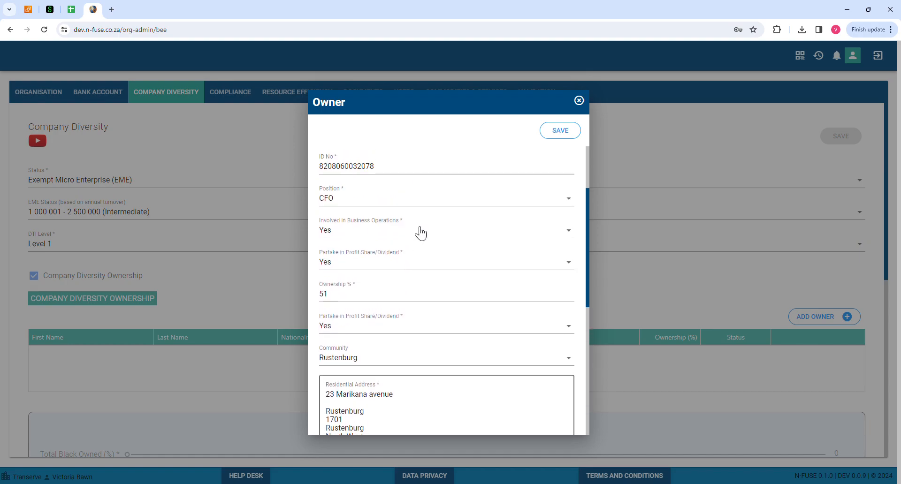
scroll(420, 231, down, 6)
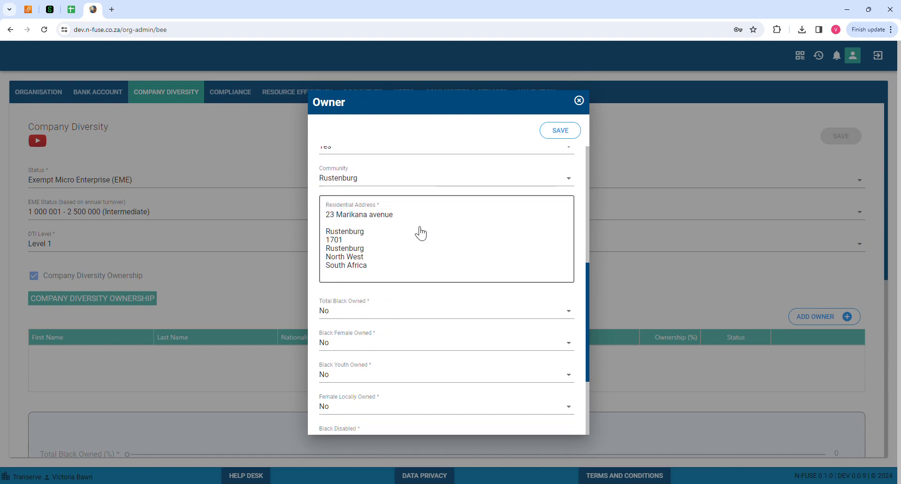
click(349, 312)
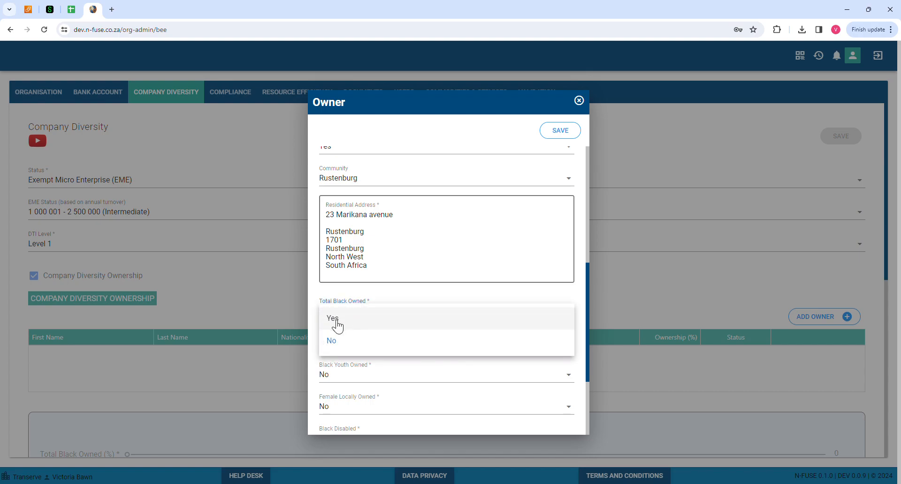
click(335, 319)
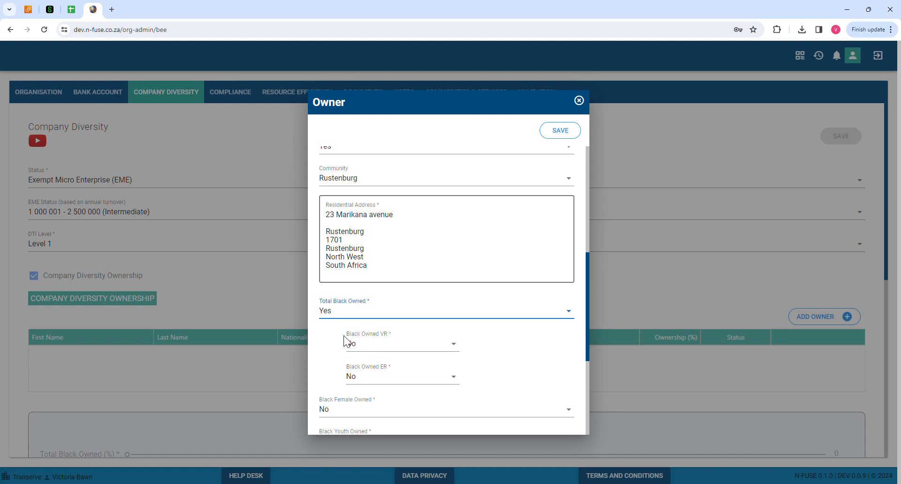
click(386, 339)
click(369, 353)
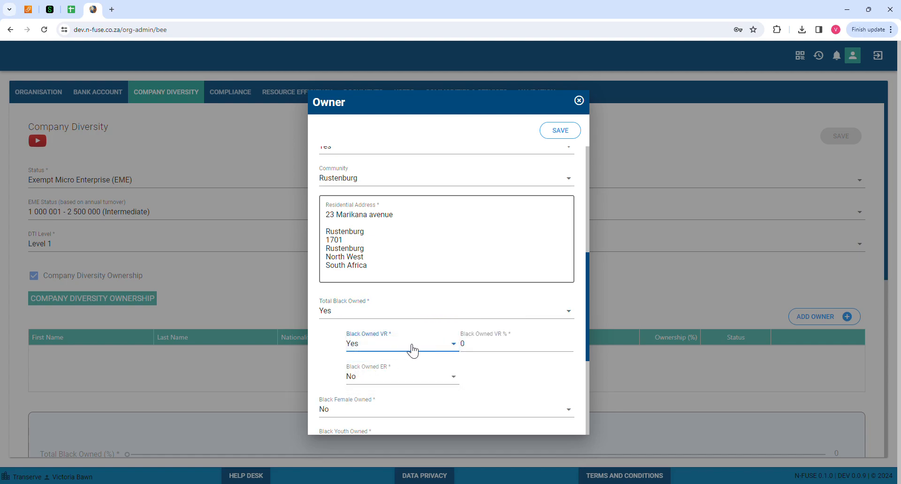
Set Black Owned ER to Yes and enter 51% for both VR and ER
click(476, 348)
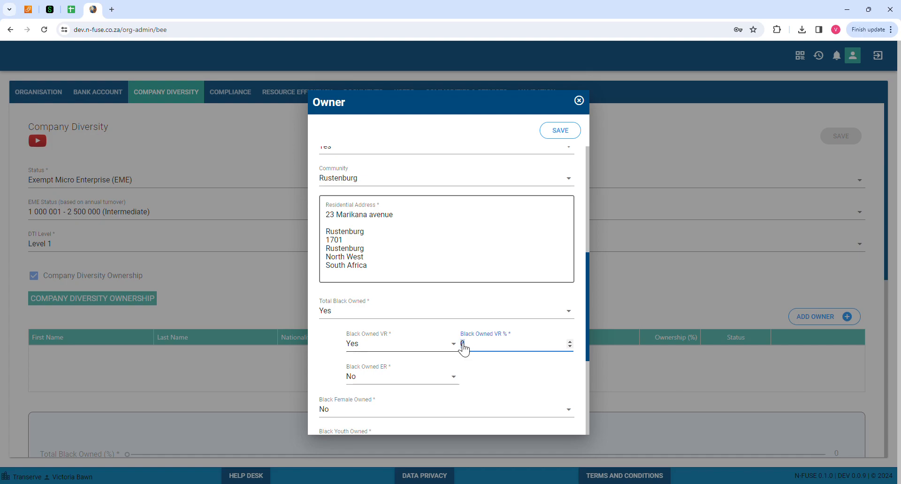
click(372, 376)
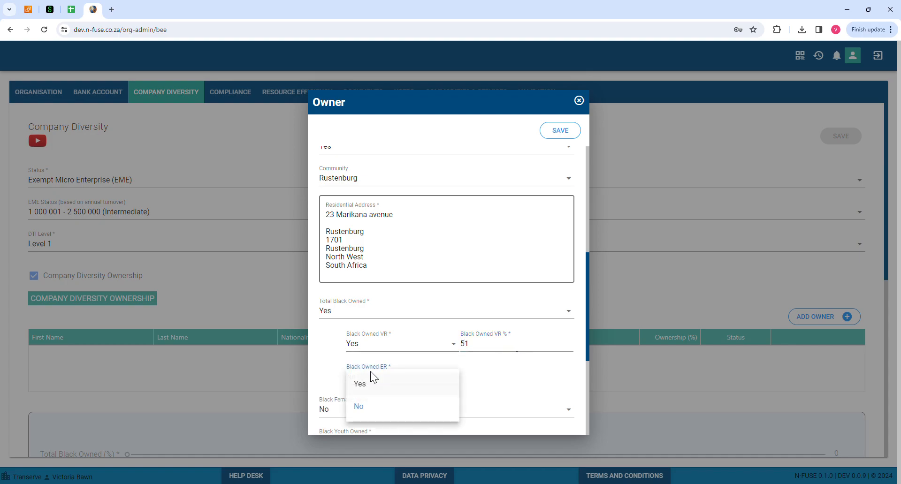
click(368, 386)
click(496, 381)
key(BackSpace)
text(51)
scroll(495, 381, down, 2)
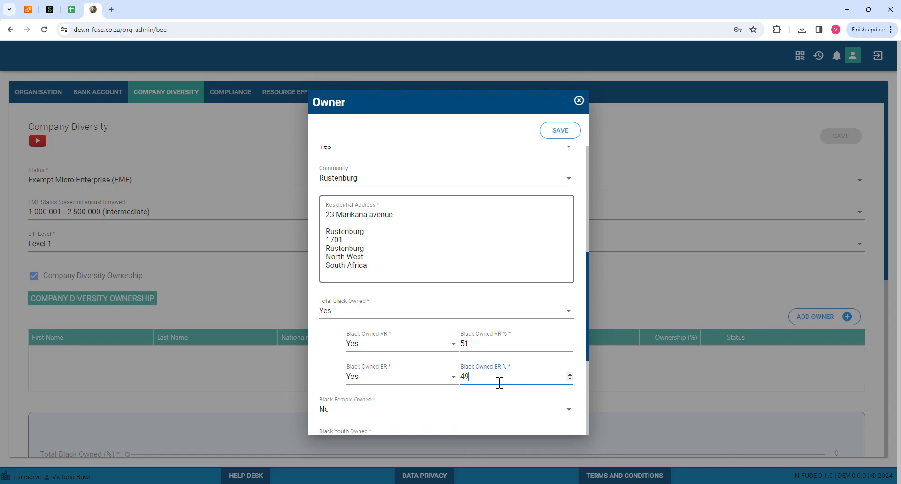
text(51)
Mark the owner Black Female Owned and set Black Female Owned VR to Yes
click(319, 388)
scroll(436, 402, down, 1)
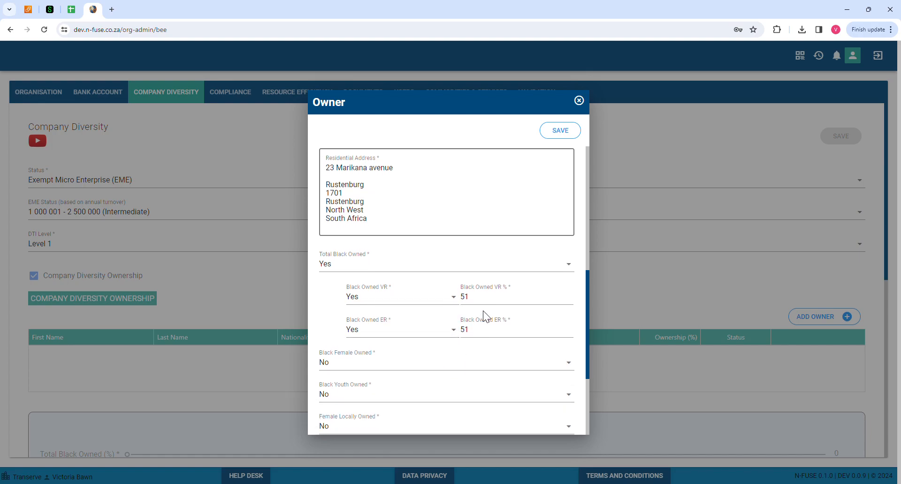
click(347, 365)
click(346, 372)
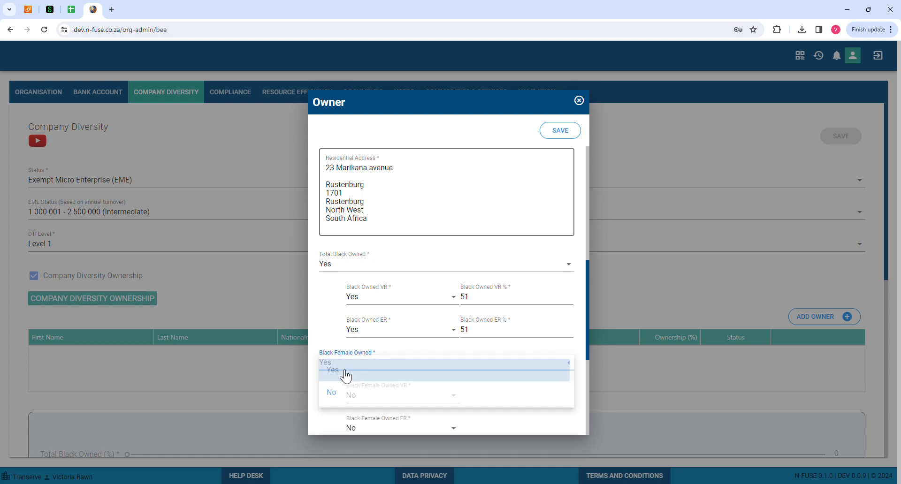
scroll(417, 366, down, 2)
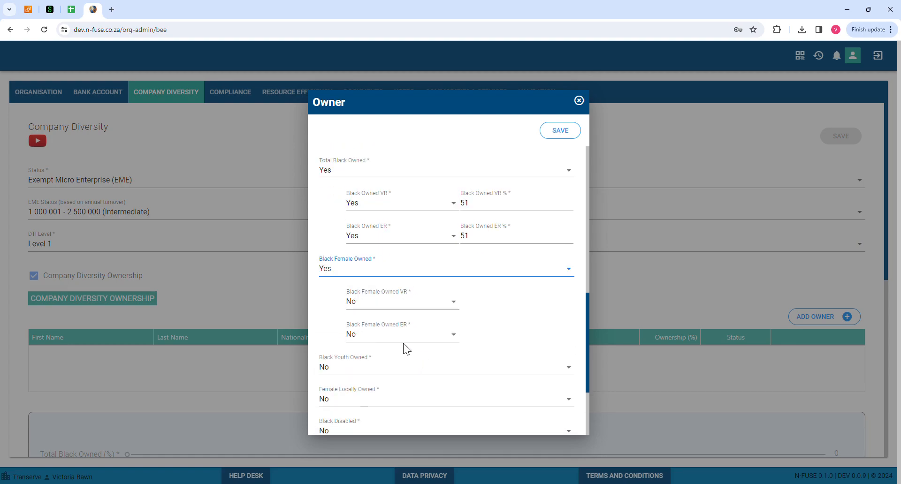
click(371, 304)
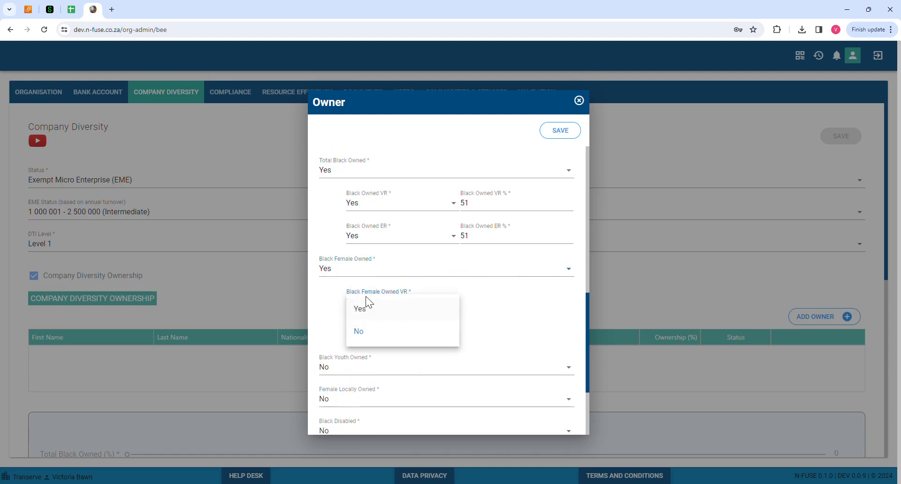
click(370, 316)
Enter 51% for Black Female Owned VR and set Black Female Owned ER to Yes
click(475, 307)
double_click(464, 303)
text(51)
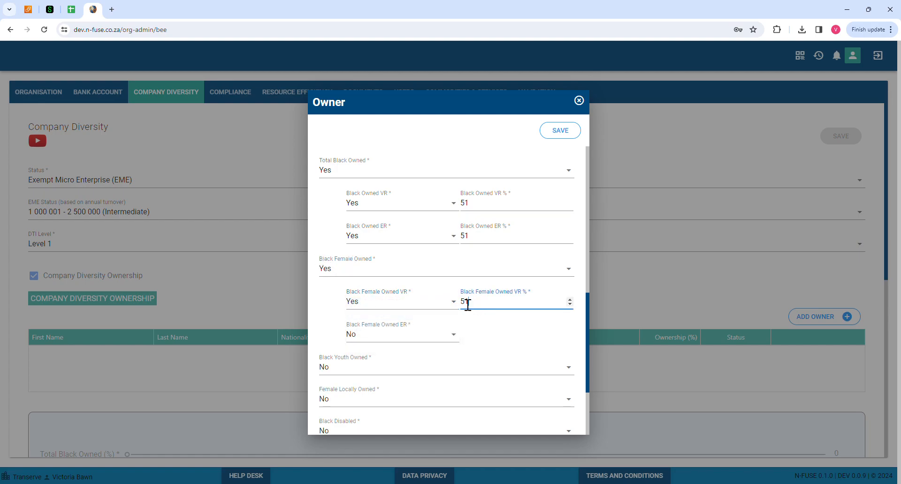
click(401, 336)
click(378, 346)
key(Tab)
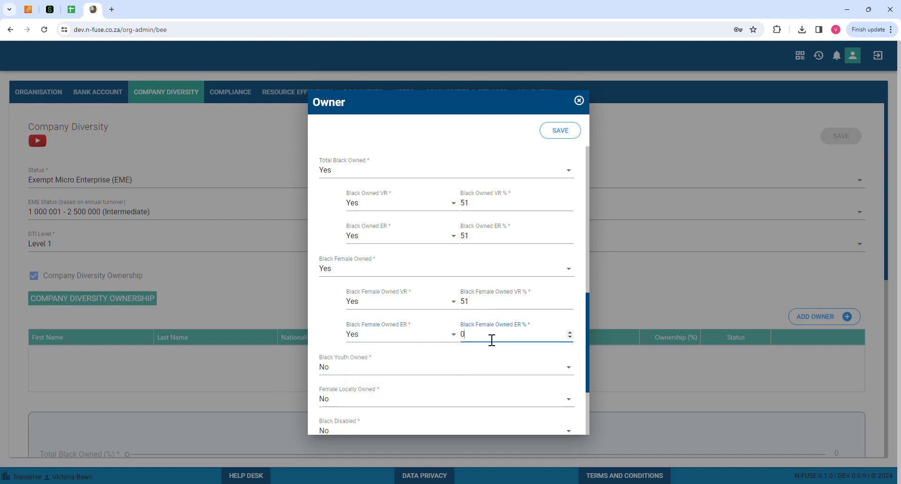
scroll(413, 361, down, 2)
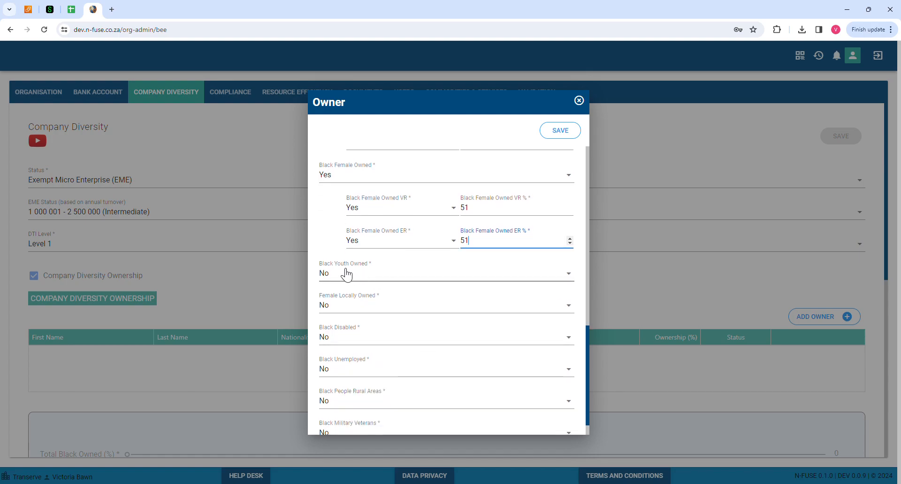
Set Black Youth Owned, Female Locally Owned, Black Disabled and Black People Rural Areas to Yes, then save
click(345, 274)
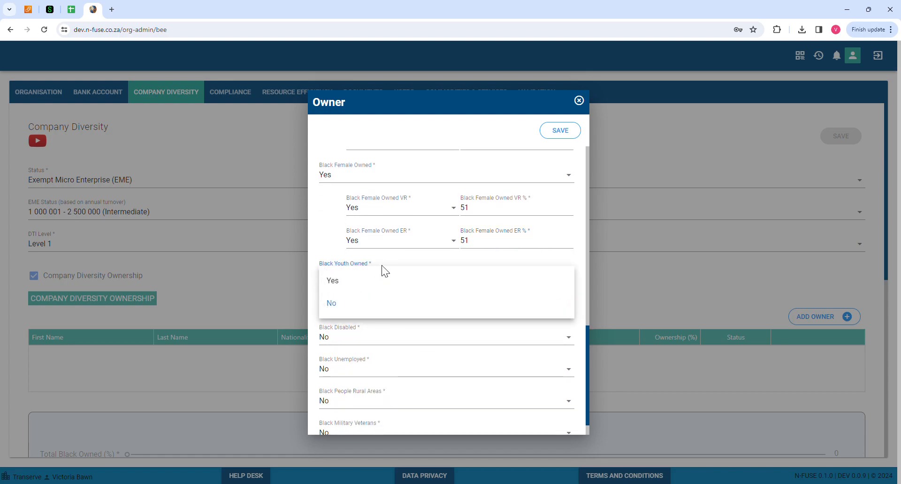
click(336, 282)
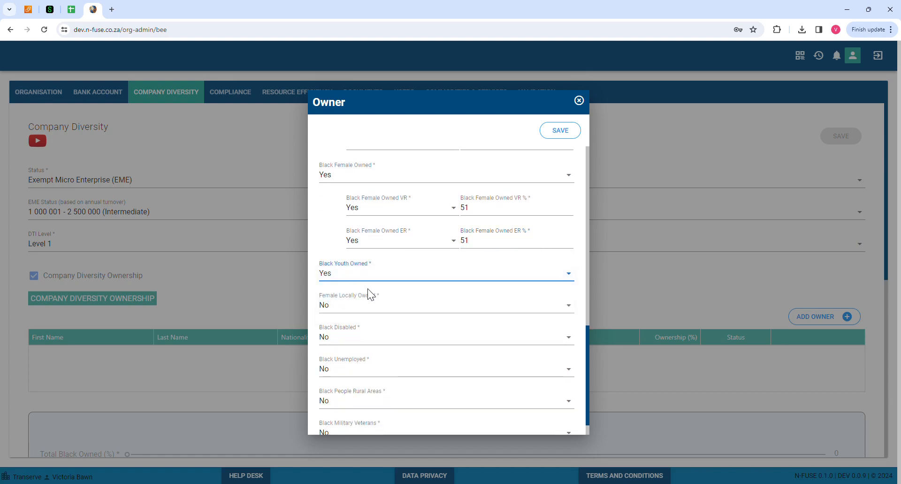
click(336, 305)
click(339, 314)
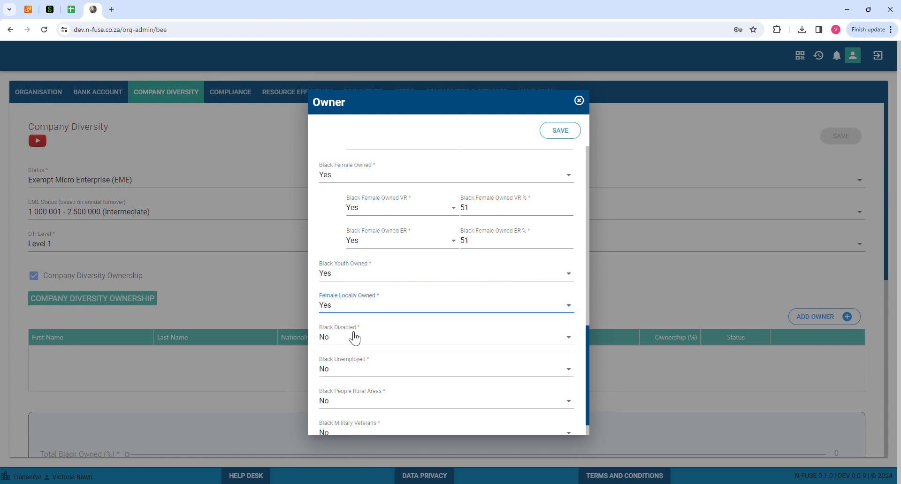
click(336, 337)
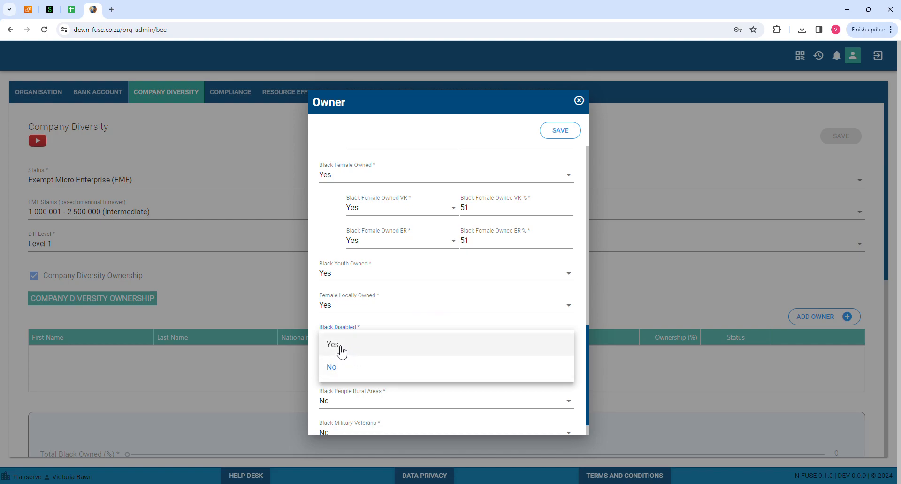
click(341, 352)
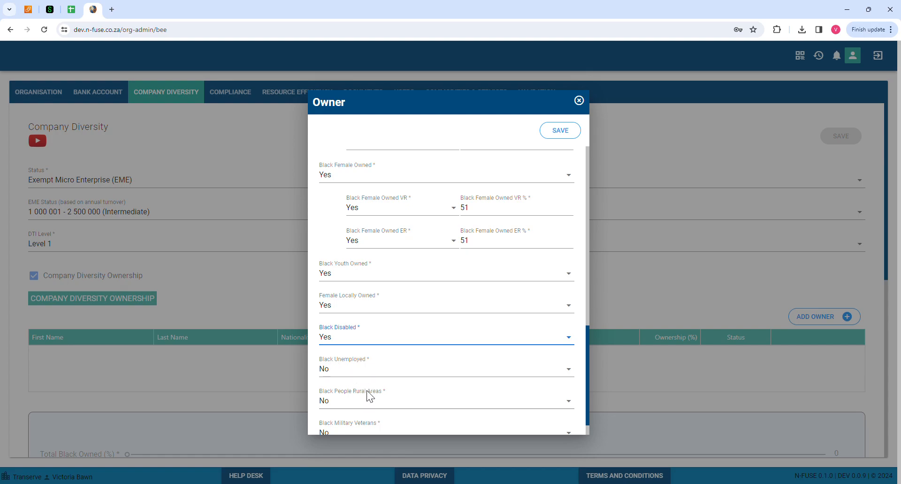
scroll(368, 397, down, 1)
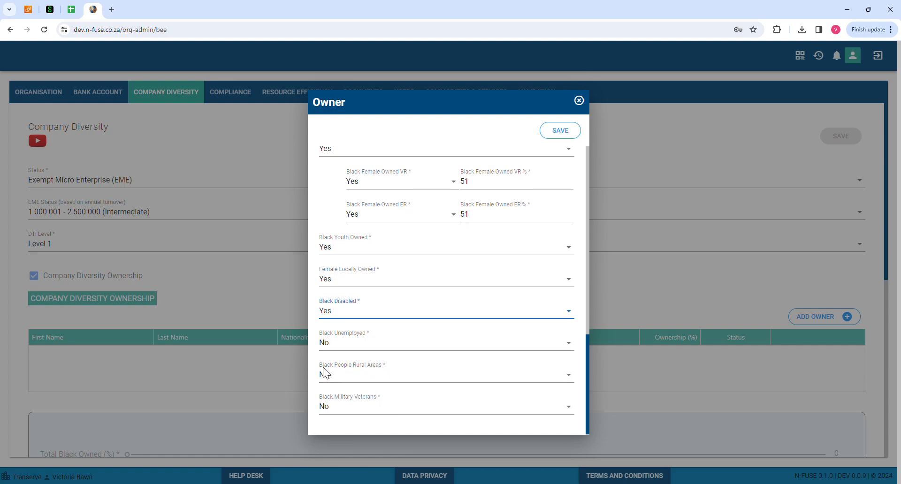
click(334, 375)
click(339, 385)
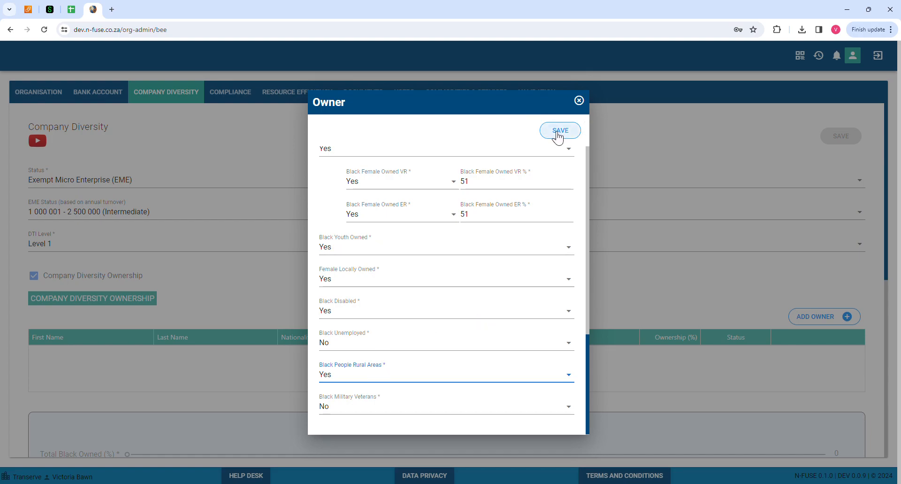
click(558, 135)
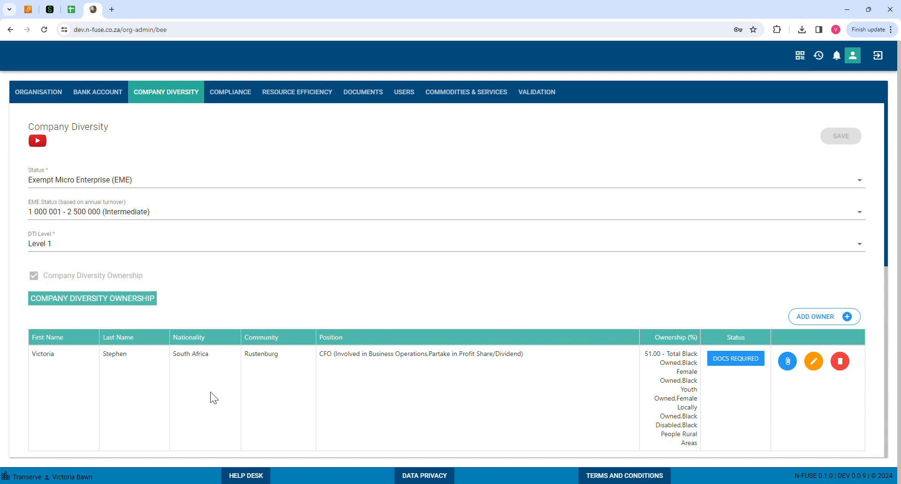
scroll(840, 375, down, 1)
scroll(845, 369, down, 5)
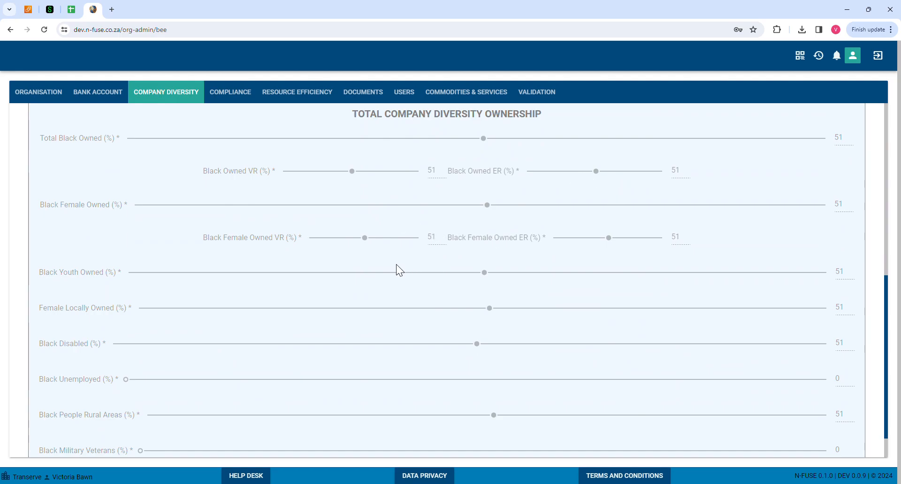
scroll(335, 235, down, 1)
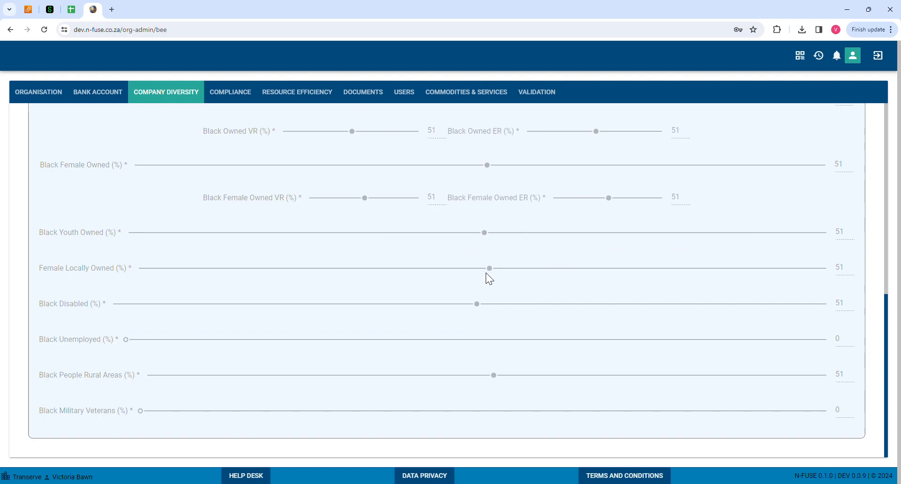
scroll(526, 263, up, 3)
scroll(529, 268, up, 2)
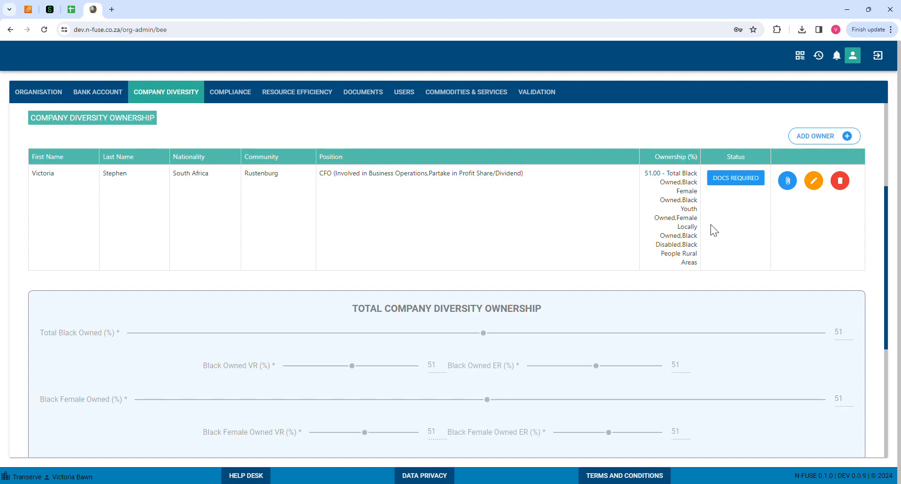
Re-save the owner record unchanged, then bring up its Owner Documents list
click(814, 182)
scroll(475, 365, up, 6)
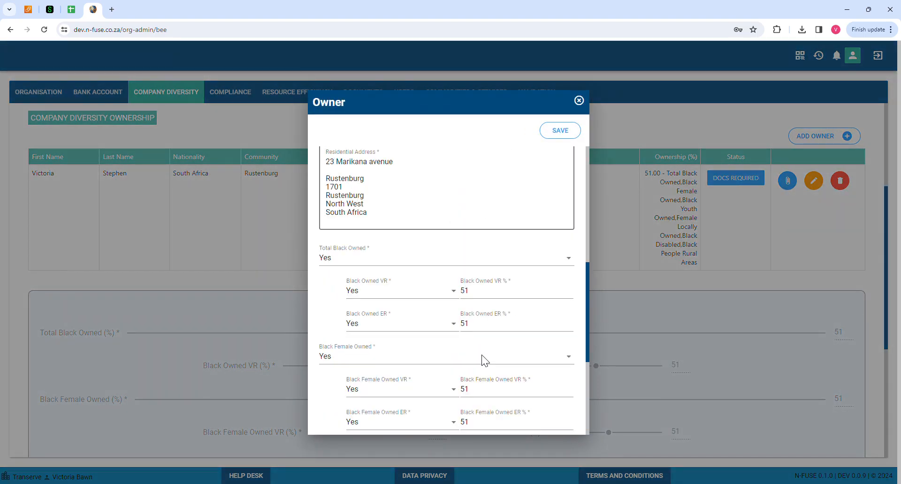
scroll(494, 217, up, 5)
click(561, 131)
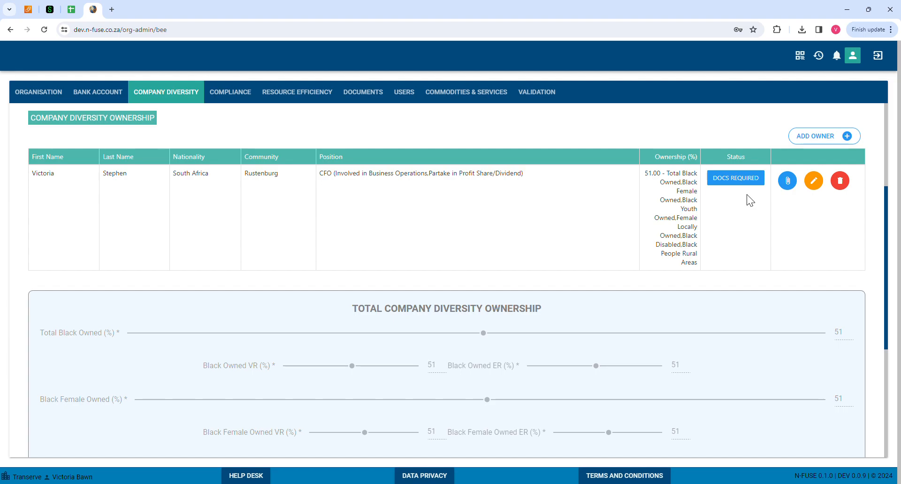
click(789, 181)
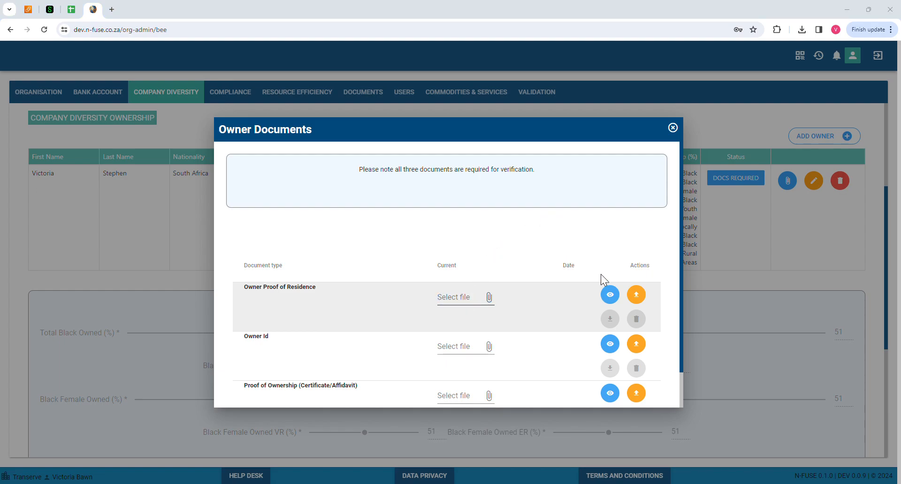
Upload the Proof of Residence and Owner Id PDFs for the owner
click(806, 365)
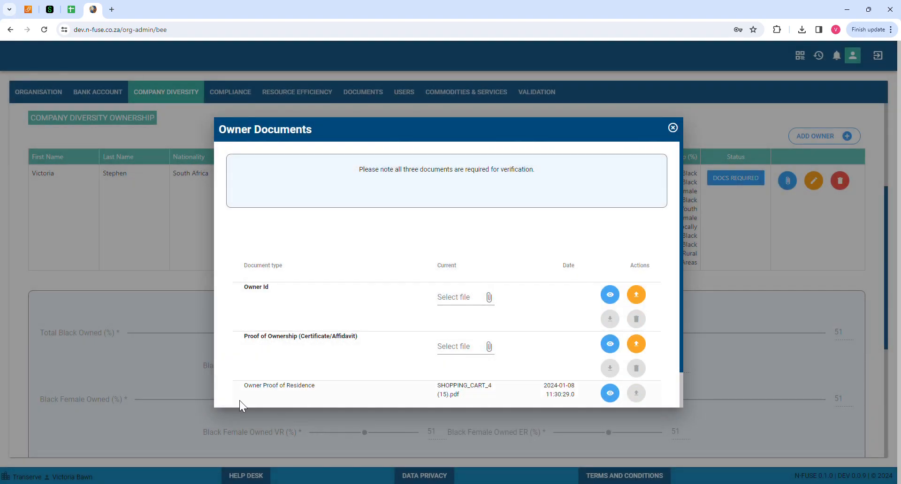
click(464, 296)
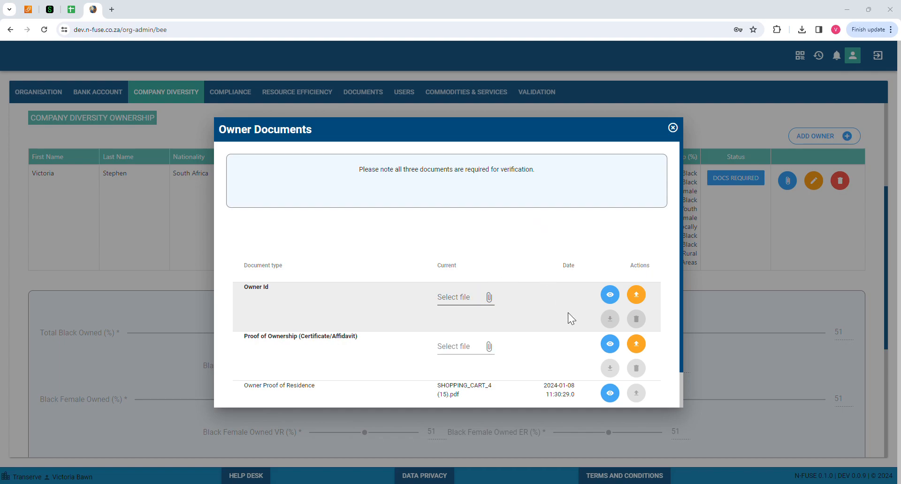
click(827, 363)
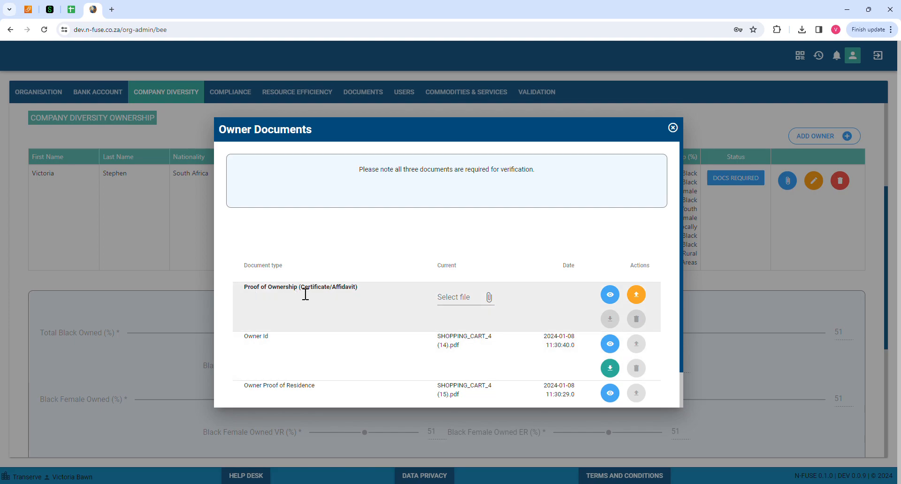
Upload the Proof of Ownership PDF and close the Owner Documents dialog, leaving status Pending
click(462, 299)
click(470, 306)
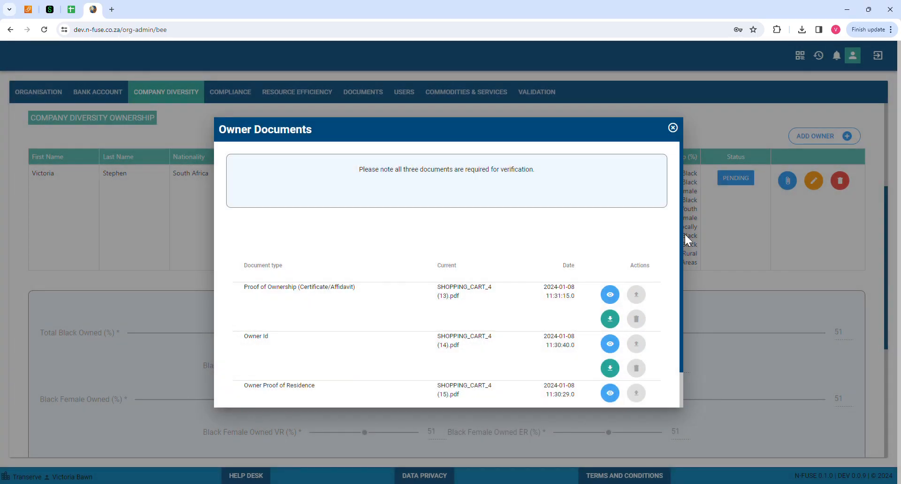
click(672, 128)
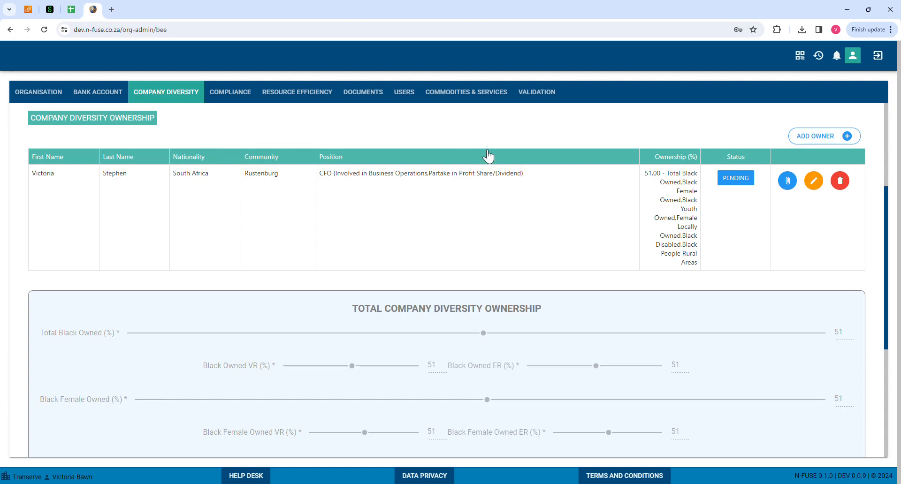
click(827, 141)
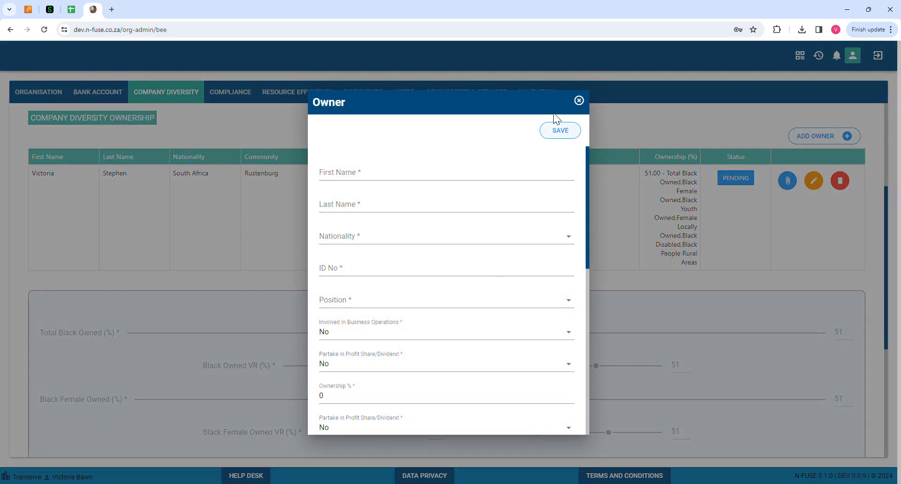
click(579, 100)
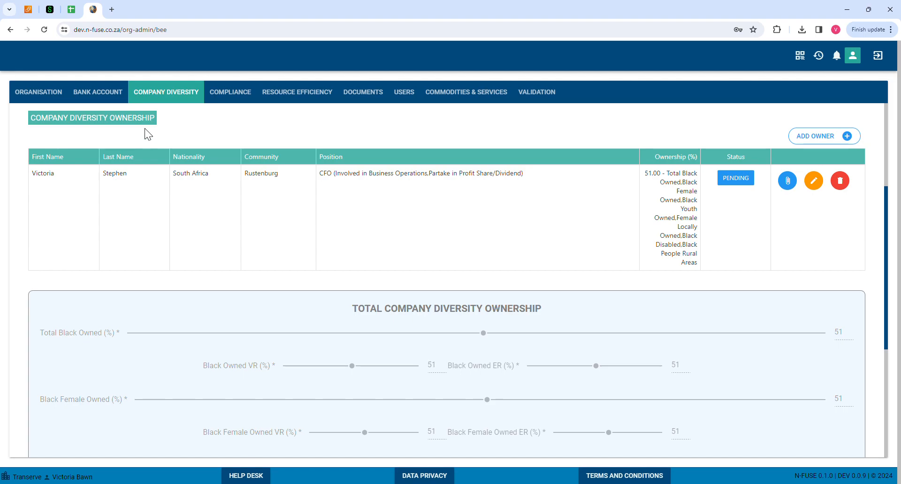
click(847, 137)
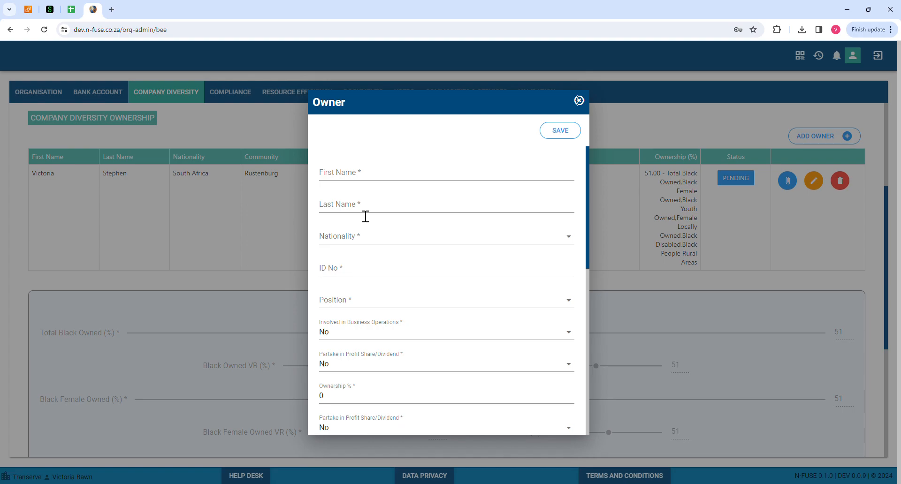
click(580, 101)
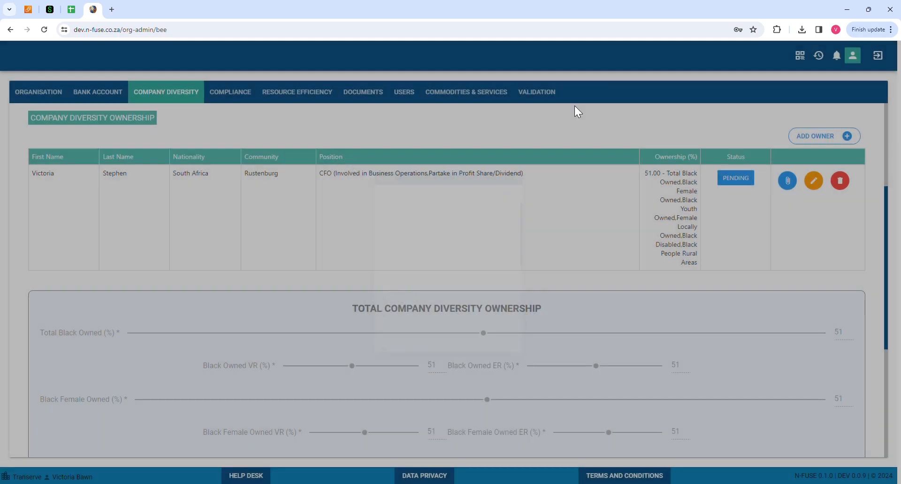
scroll(595, 334, down, 3)
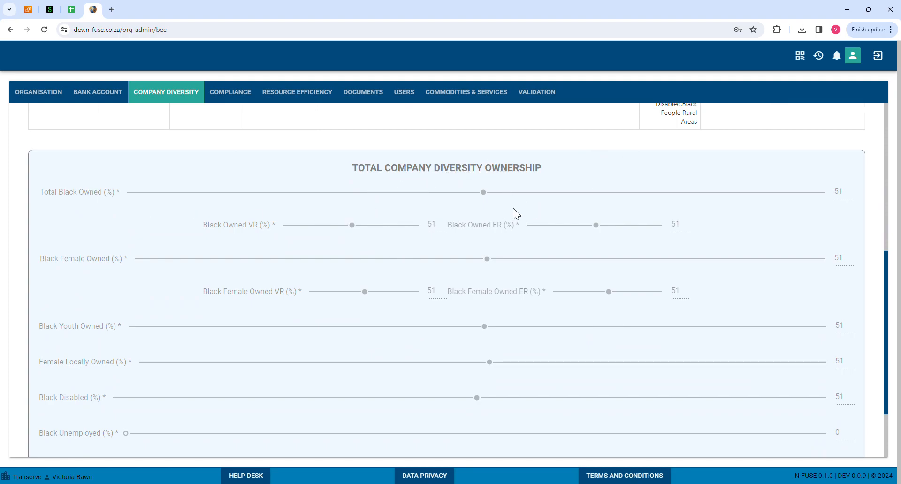
scroll(455, 328, down, 2)
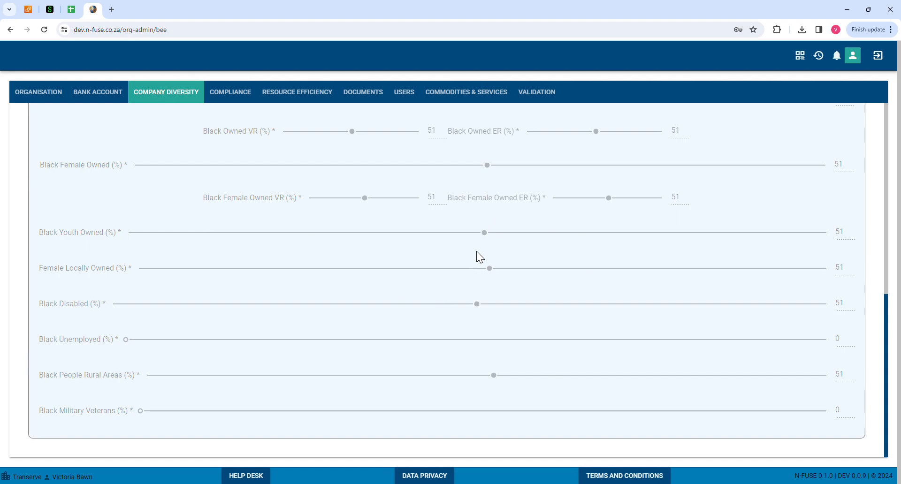
scroll(462, 263, up, 6)
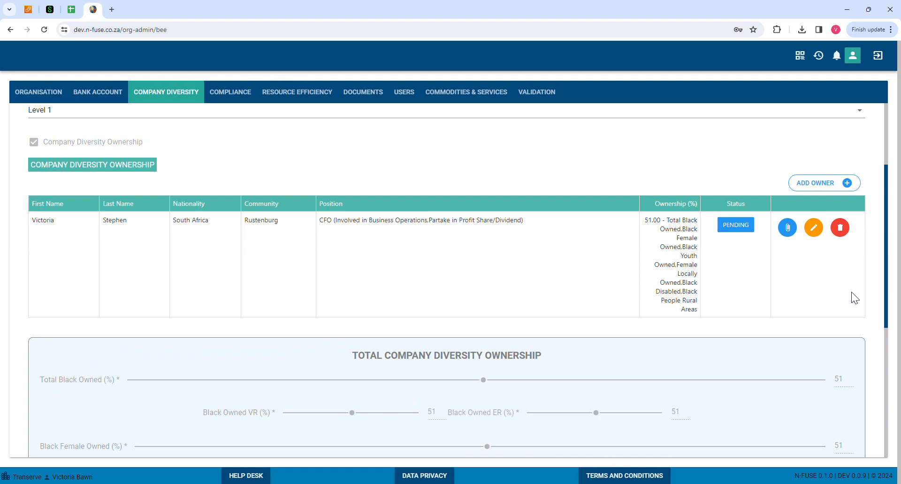
scroll(701, 274, up, 3)
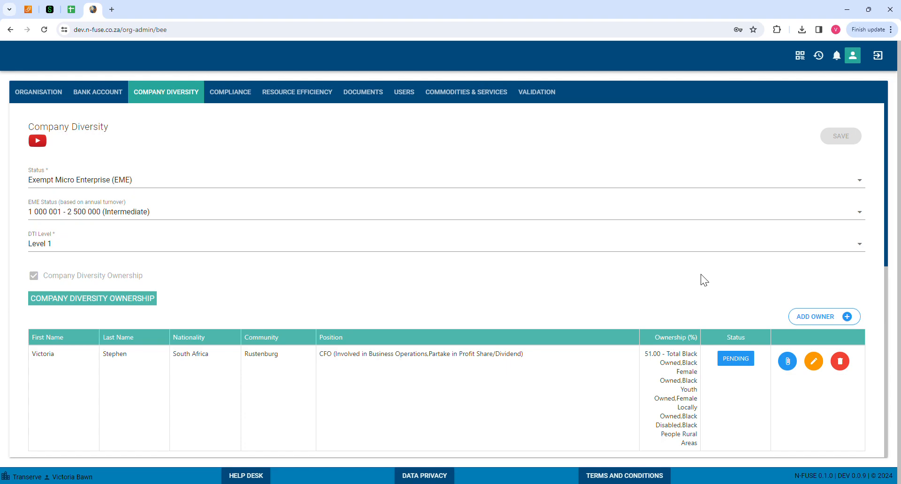